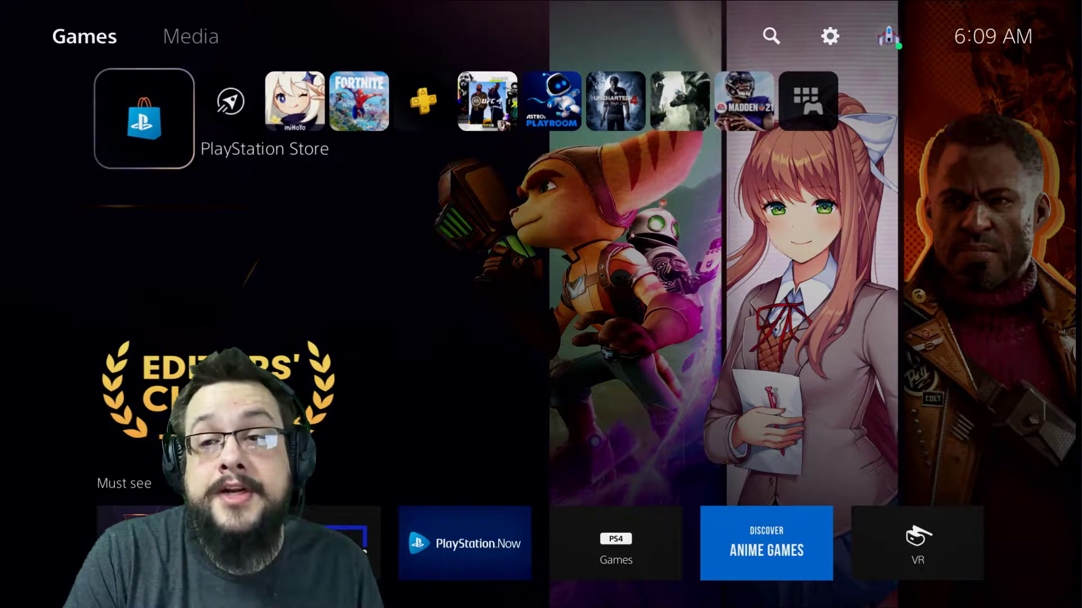
- Review the PS5 user list under Users and Accounts, then go to Family and Parental Controls
key("Up")
key("Right")
key("Right")
key("Right")
key("Return")
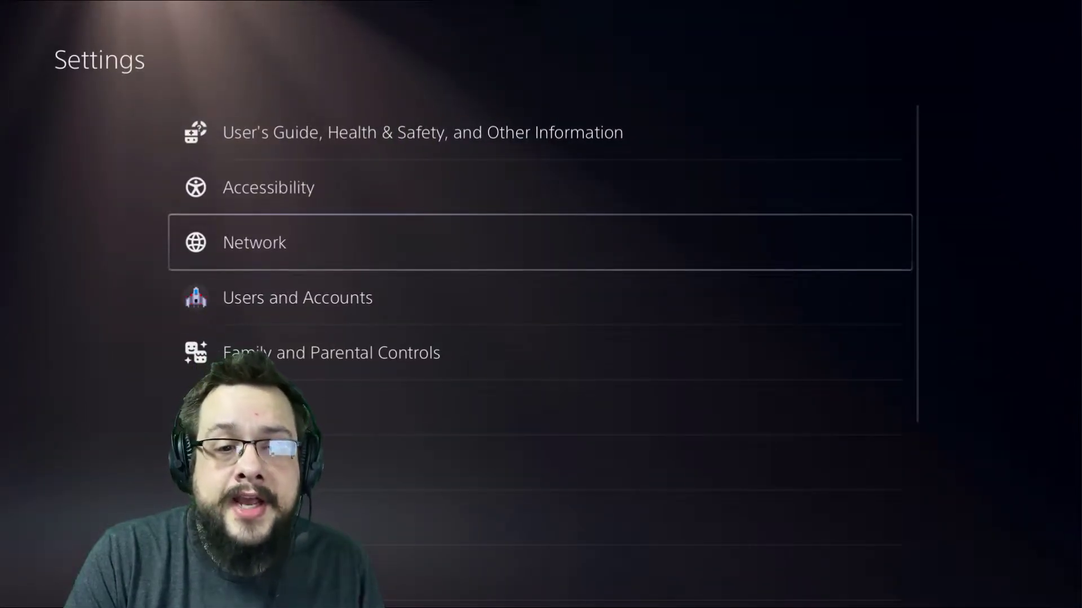
key("Down")
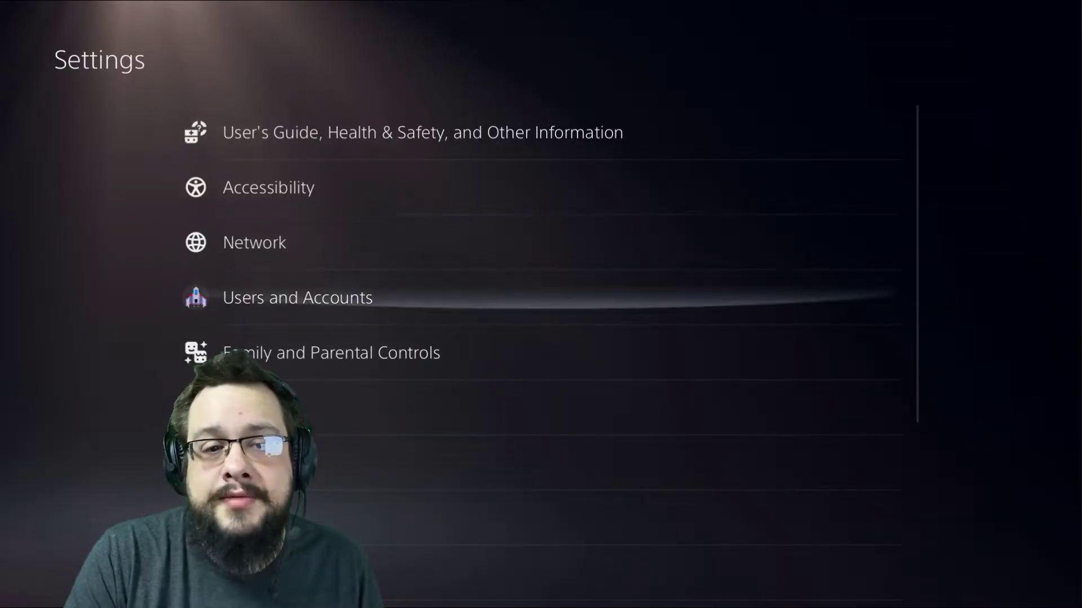
key("Return")
key("Down")
key("Down")
key("Down")
key("Down")
key("Down")
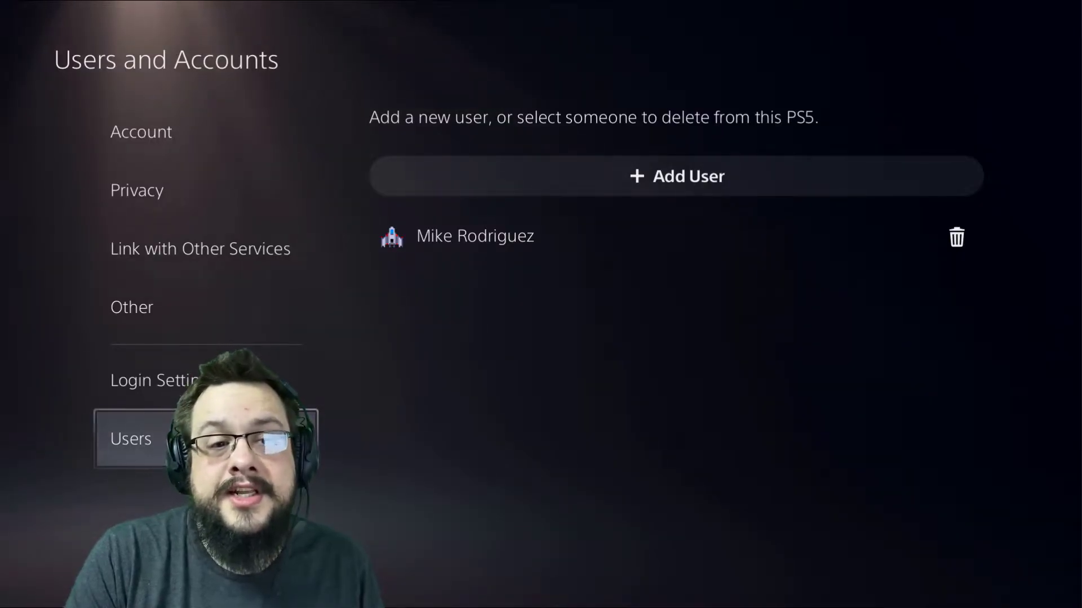
key("Right")
key("Return")
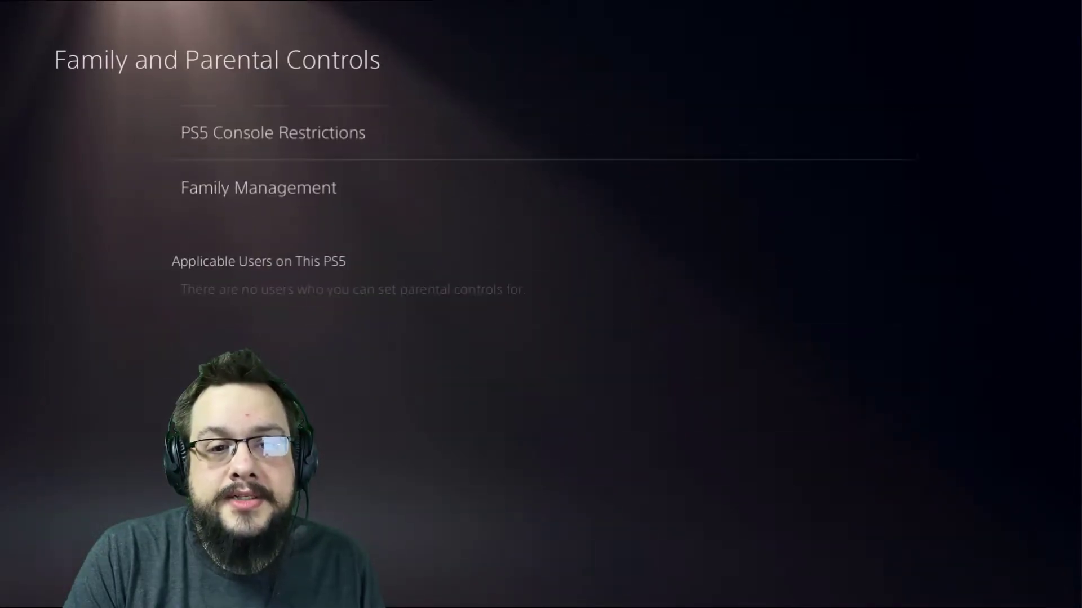
- Select Family Management to bring up the Sony account Family Management page
key("Down")
key("Return")
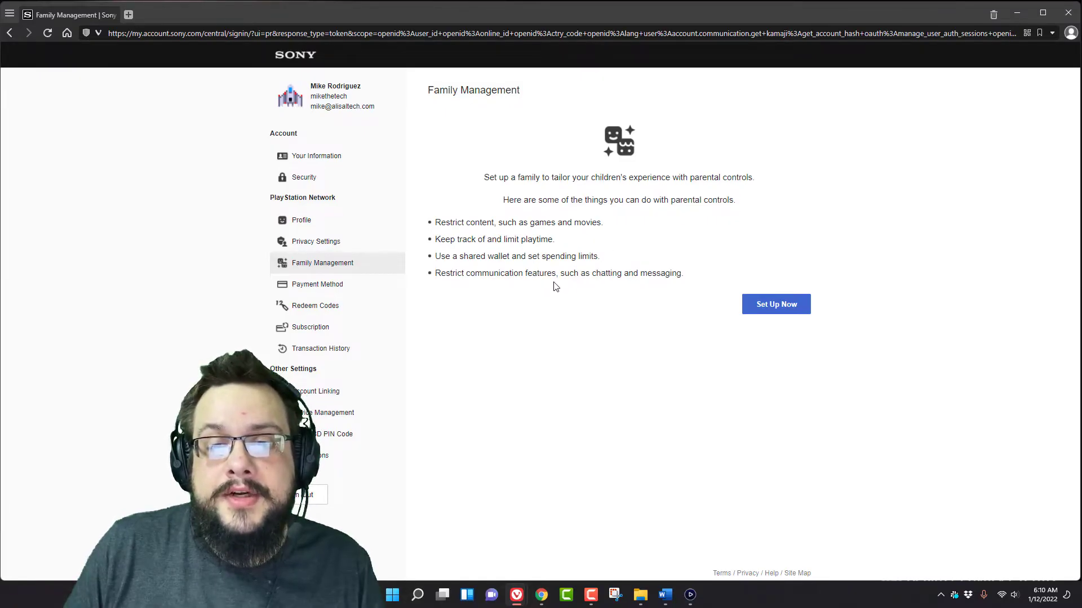
- Choose Set Up Now to begin creating a family
left_click(782, 309)
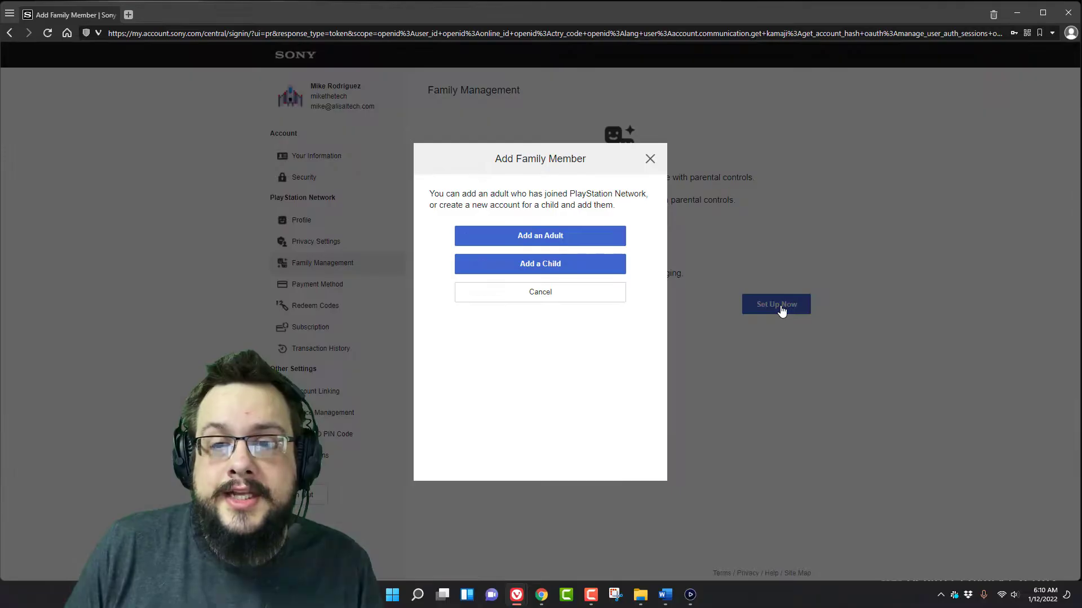
- Choose Add a Child and set the birth date to month 1, day 1, year 2008
left_click(543, 273)
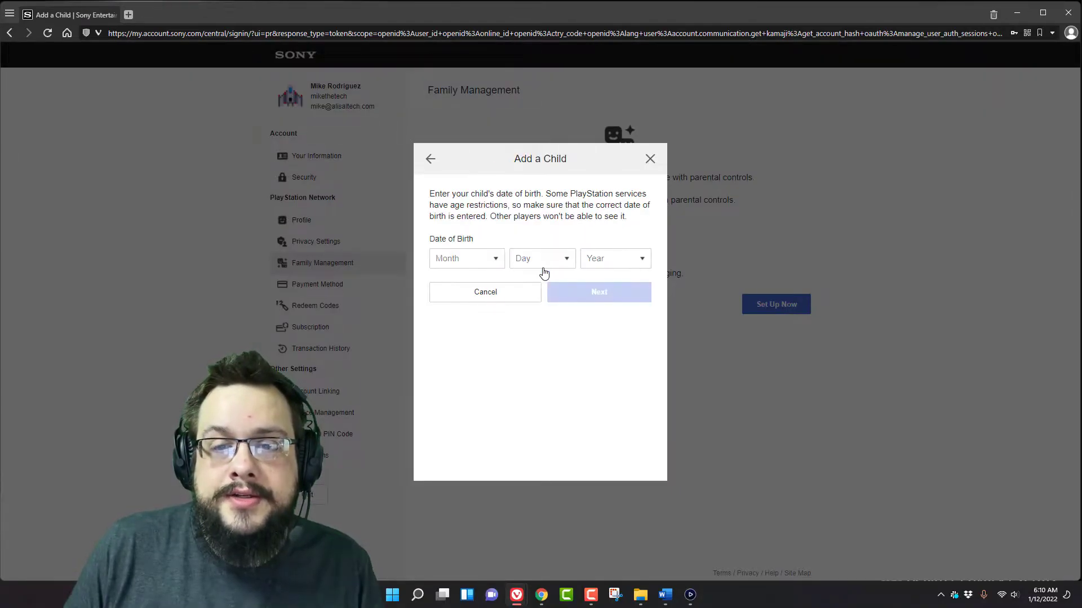
left_click(492, 262)
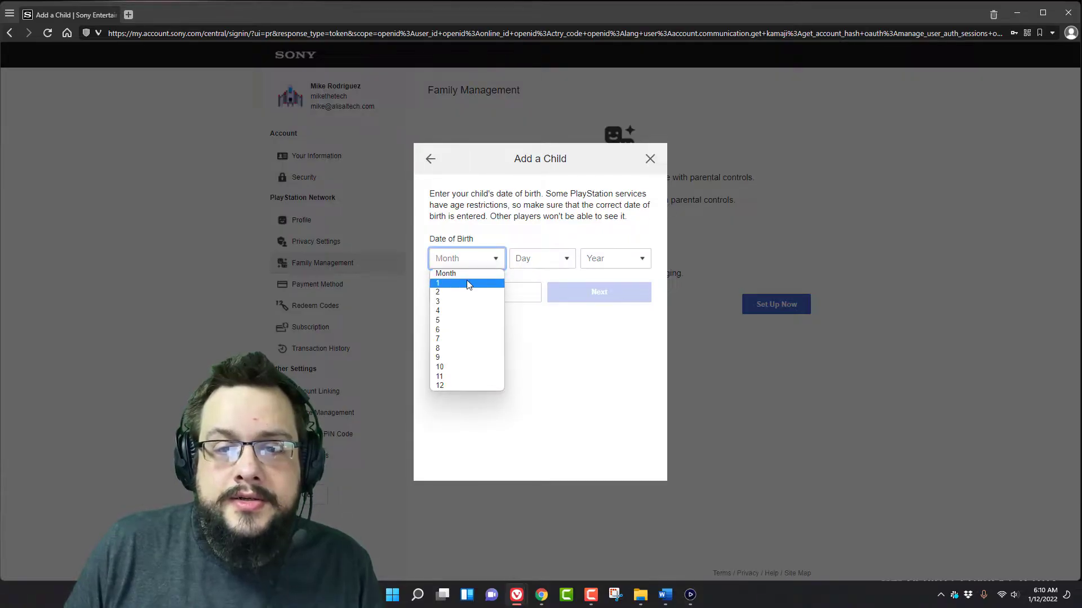
left_click(439, 283)
left_click(534, 262)
left_click(519, 284)
left_click(599, 263)
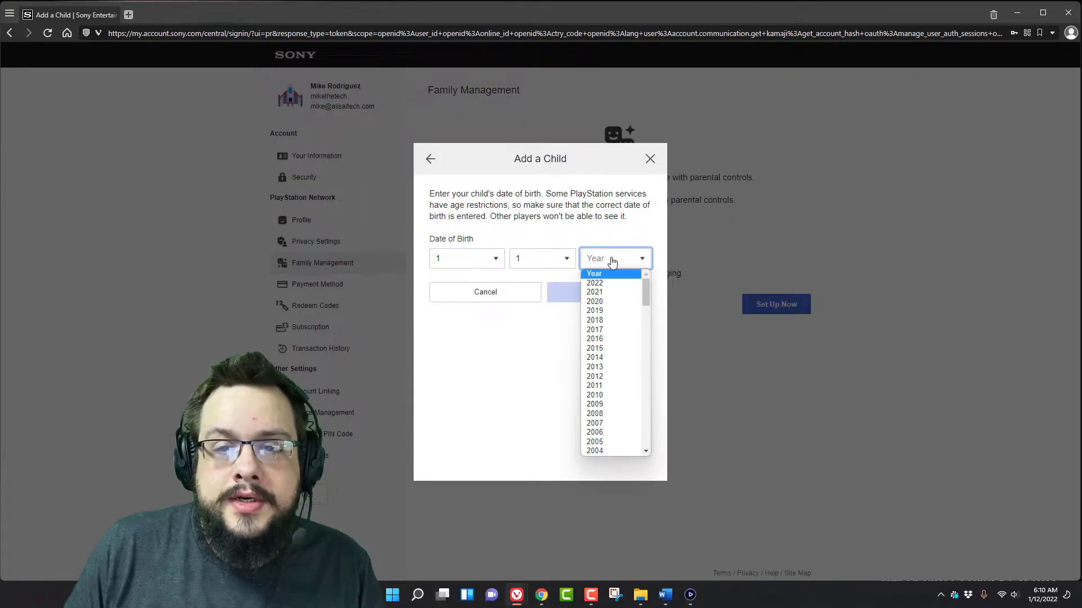
scroll(623, 302, "down", 10)
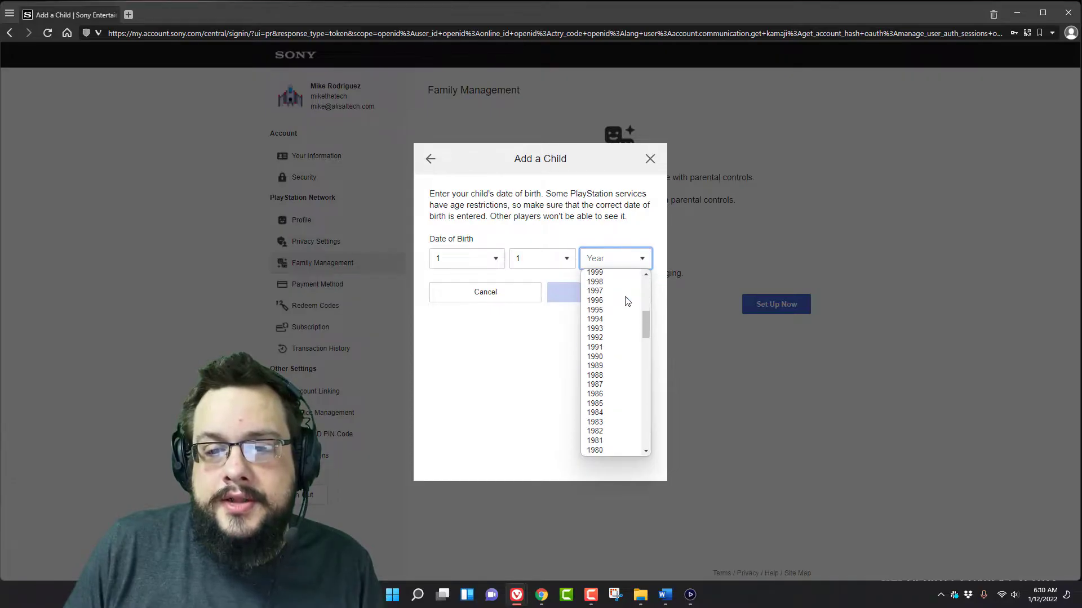
scroll(623, 301, "up", 10)
scroll(627, 301, "down", 4)
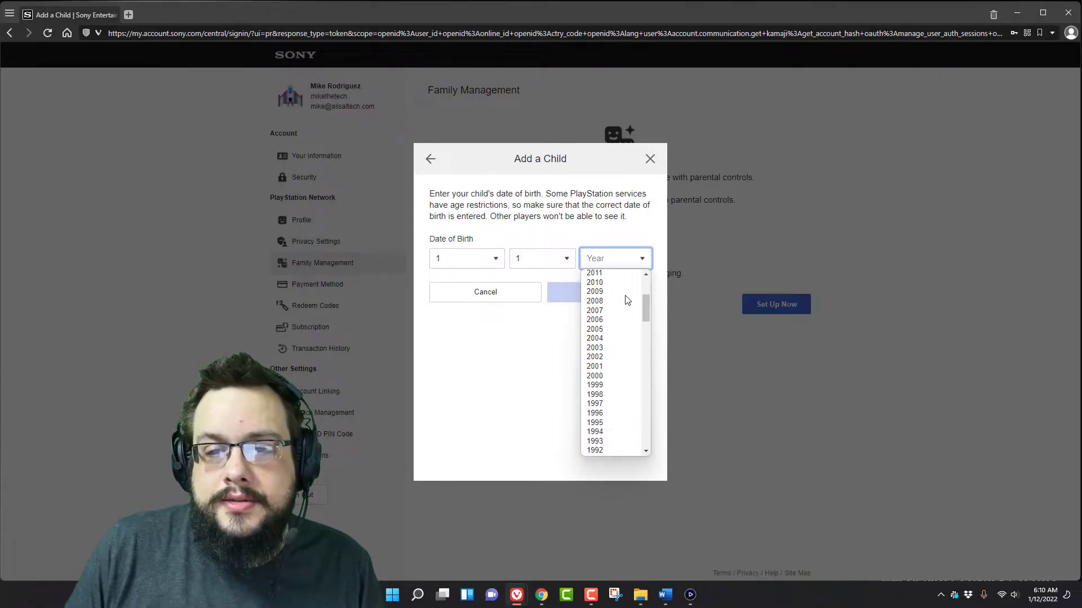
scroll(623, 300, "up", 4)
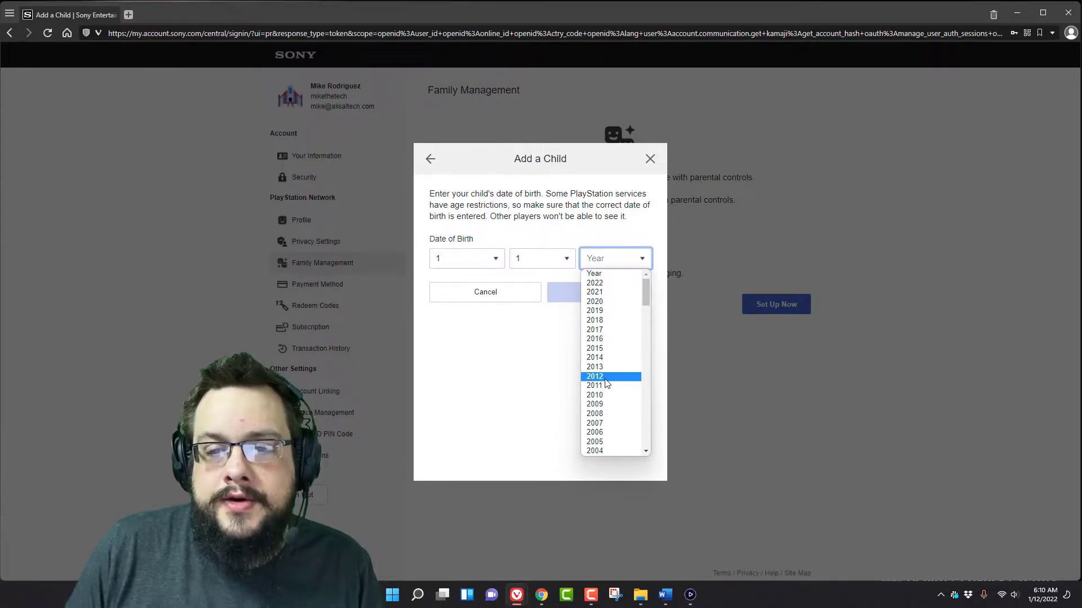
left_click(595, 414)
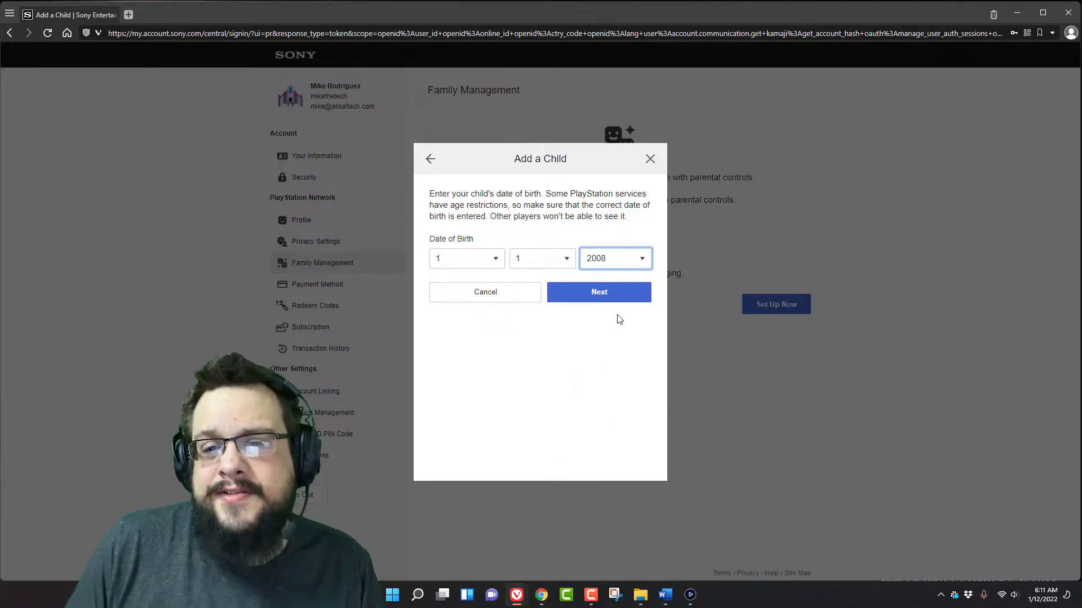
- Fill in the child's sign-in e-mail from autofill and type the account password twice
left_click(604, 294)
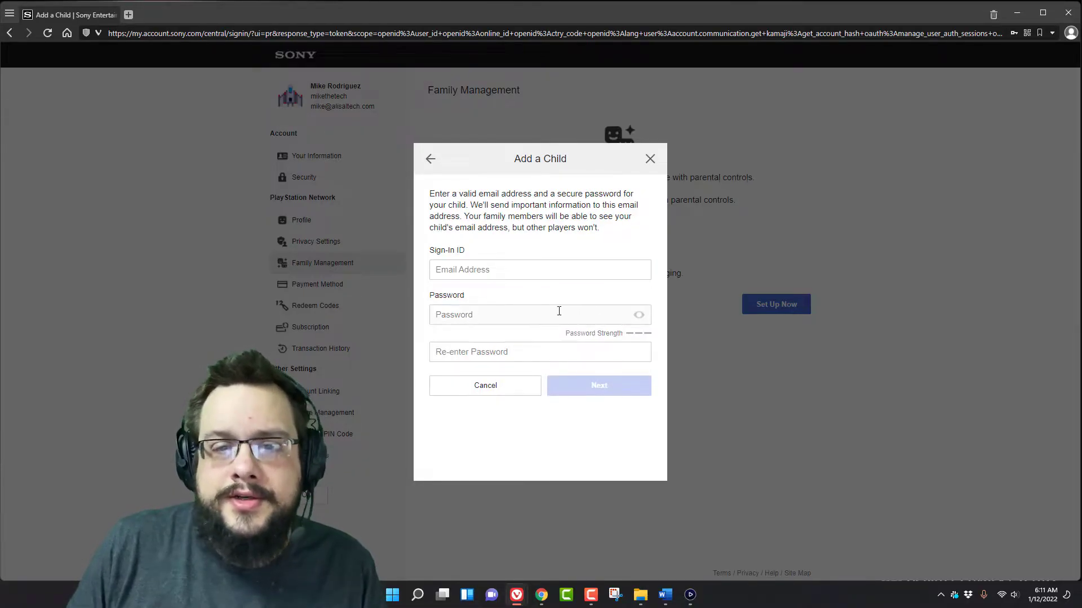
left_click(512, 272)
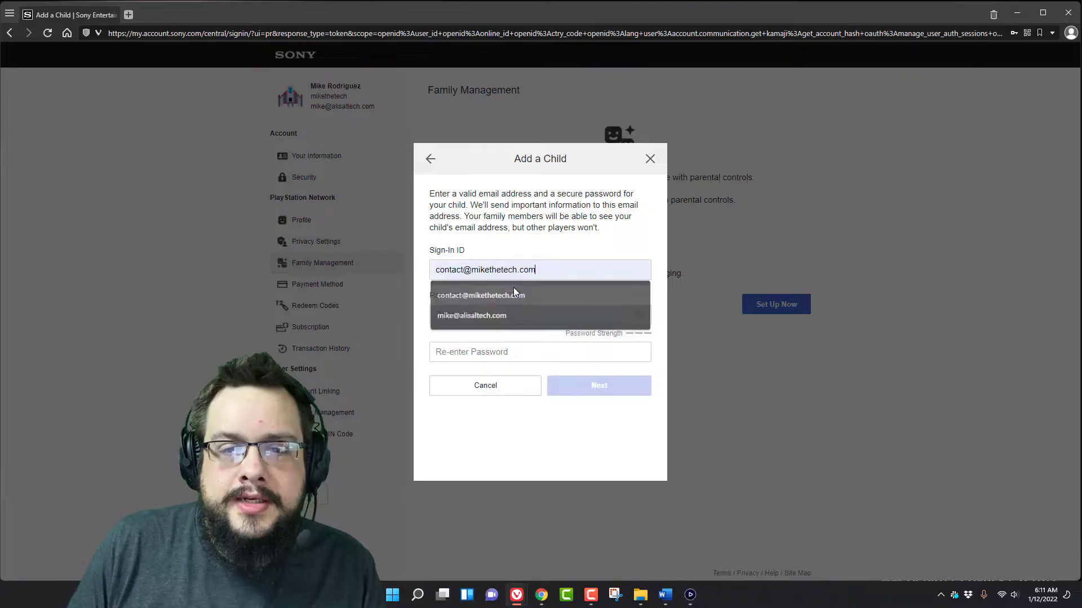
left_click(513, 289)
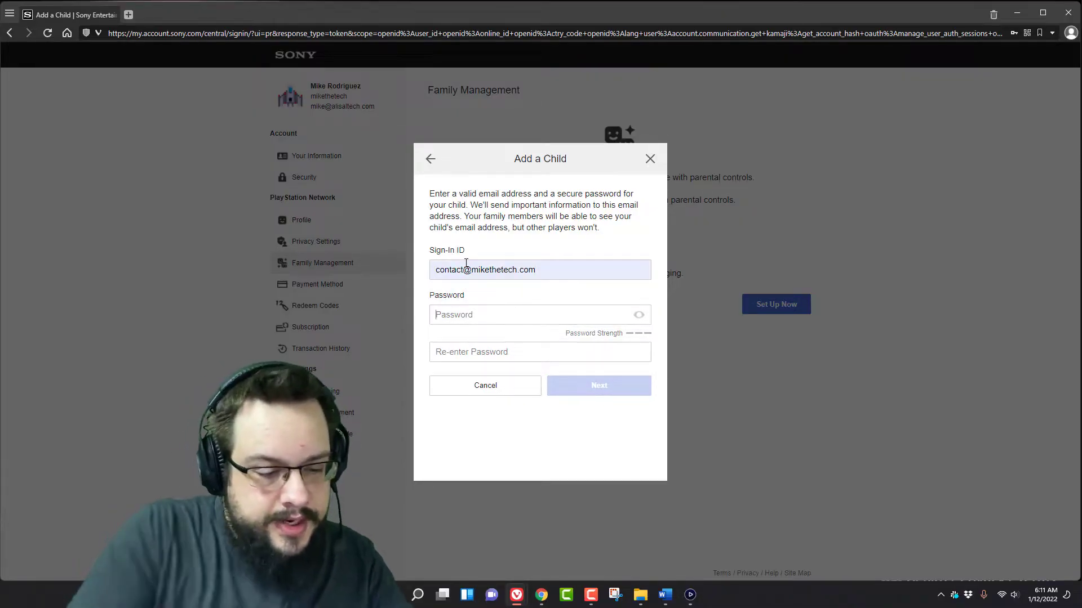
key("Tab")
type("p••••••••••")
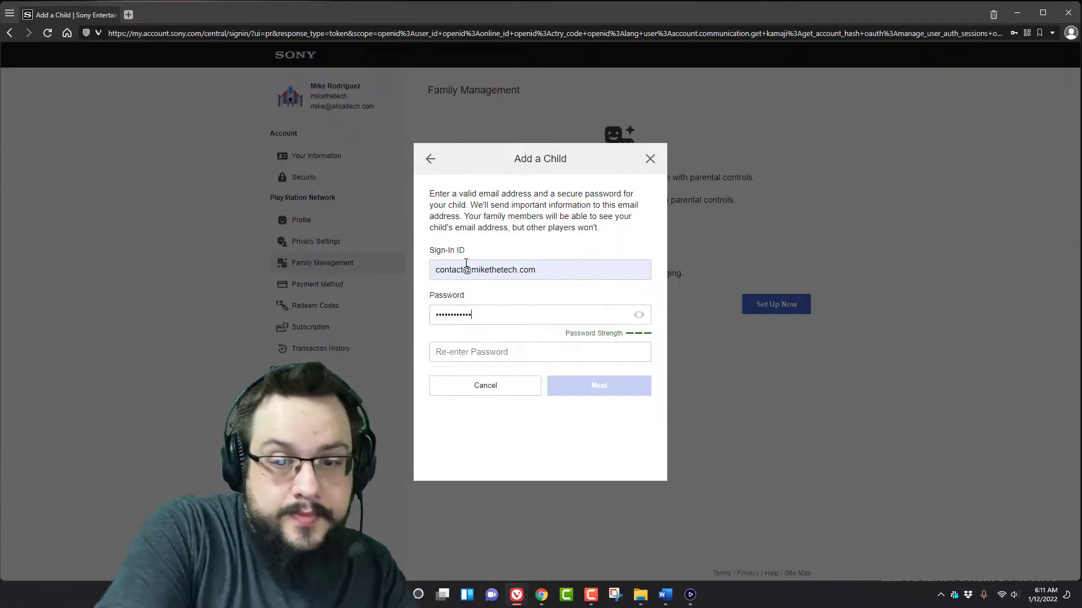
key("Tab")
key("Tab")
type("••••")
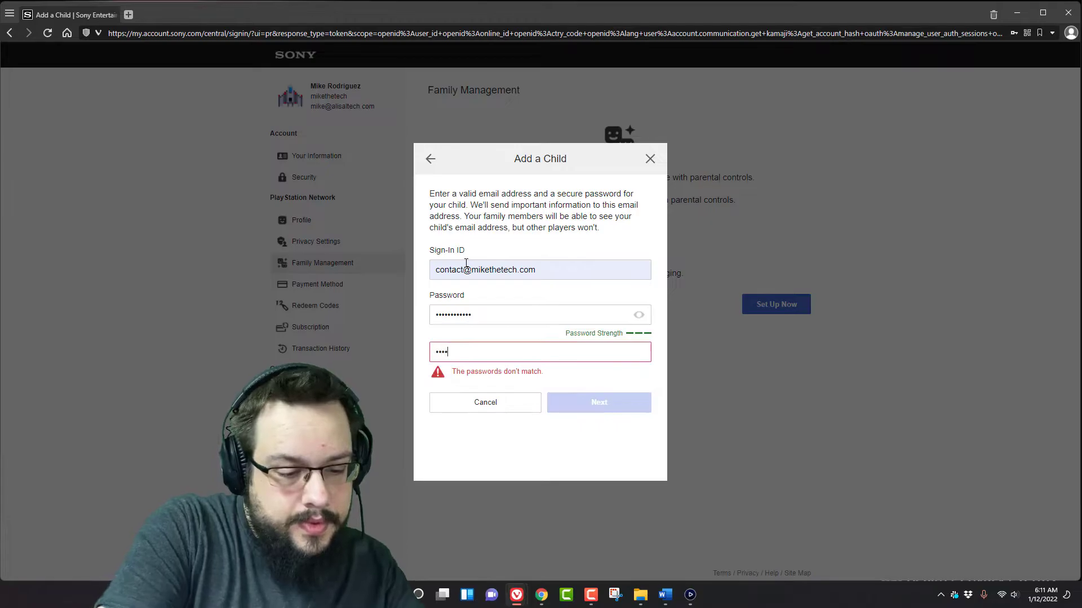
type("••••••••")
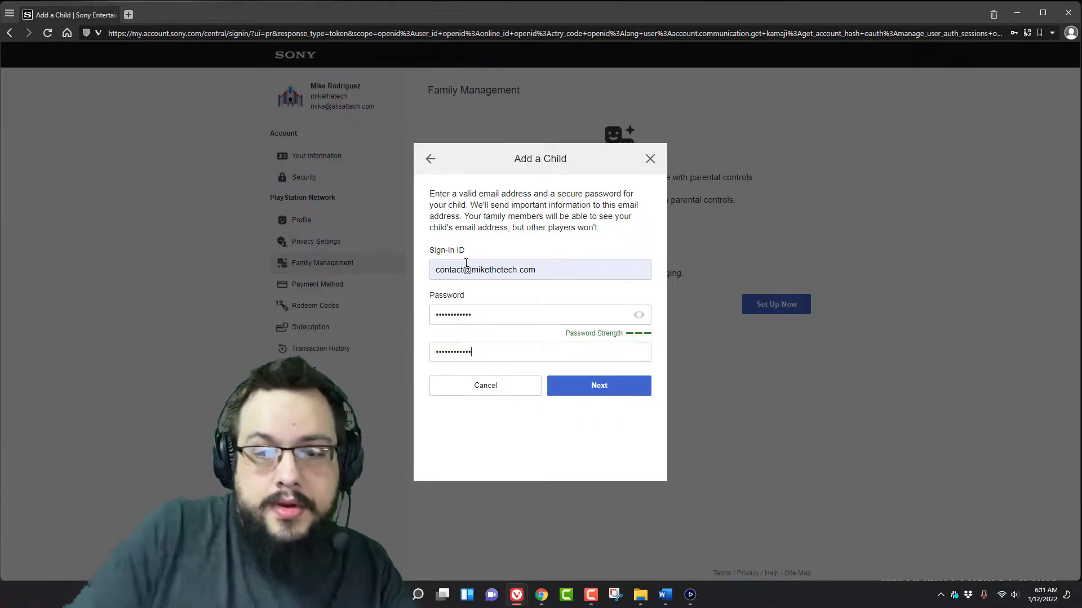
- Submit the credentials, decline saving the password, and accept the usage-data and personalization notices
left_click(619, 389)
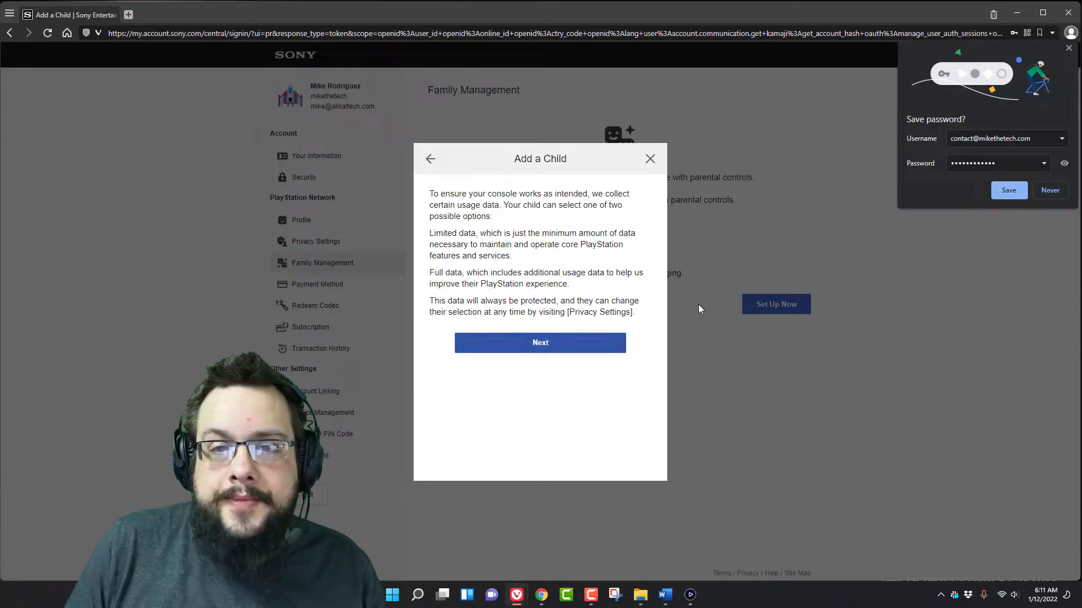
left_click(1052, 191)
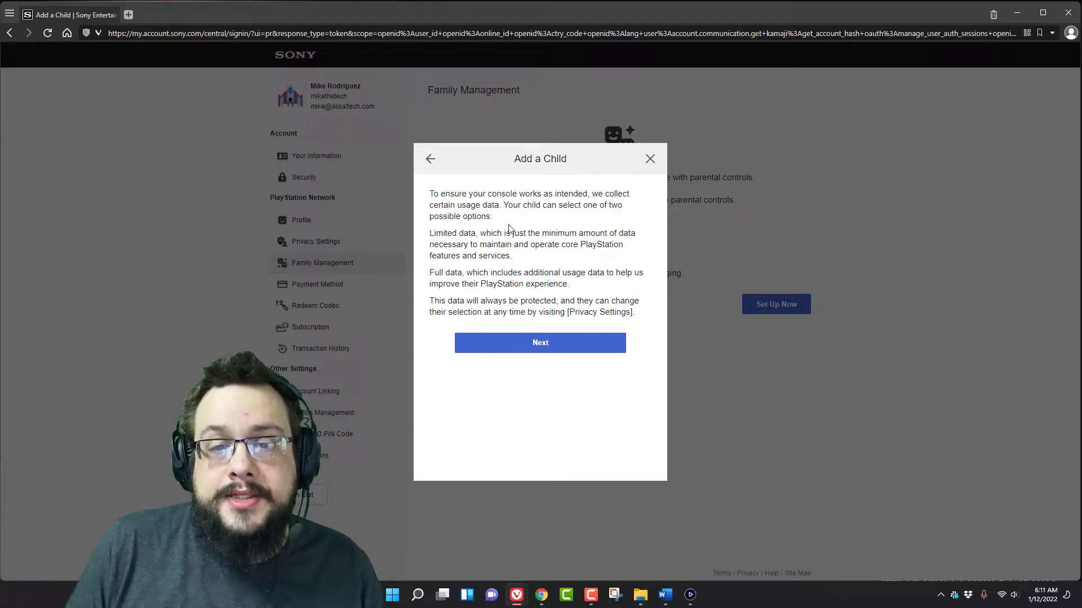
left_click(542, 348)
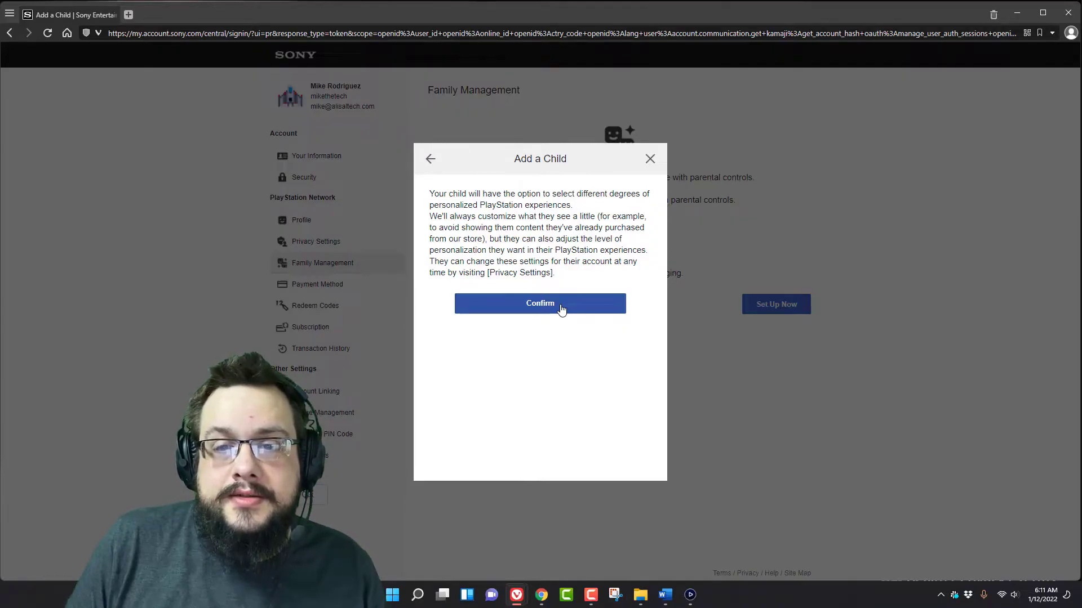
left_click(562, 309)
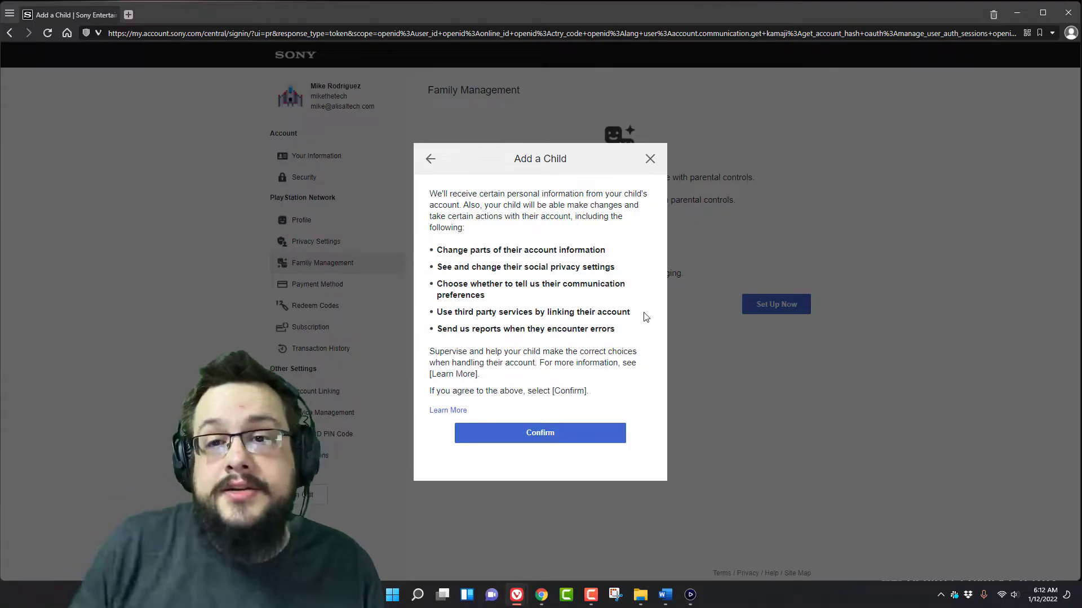
left_click(544, 435)
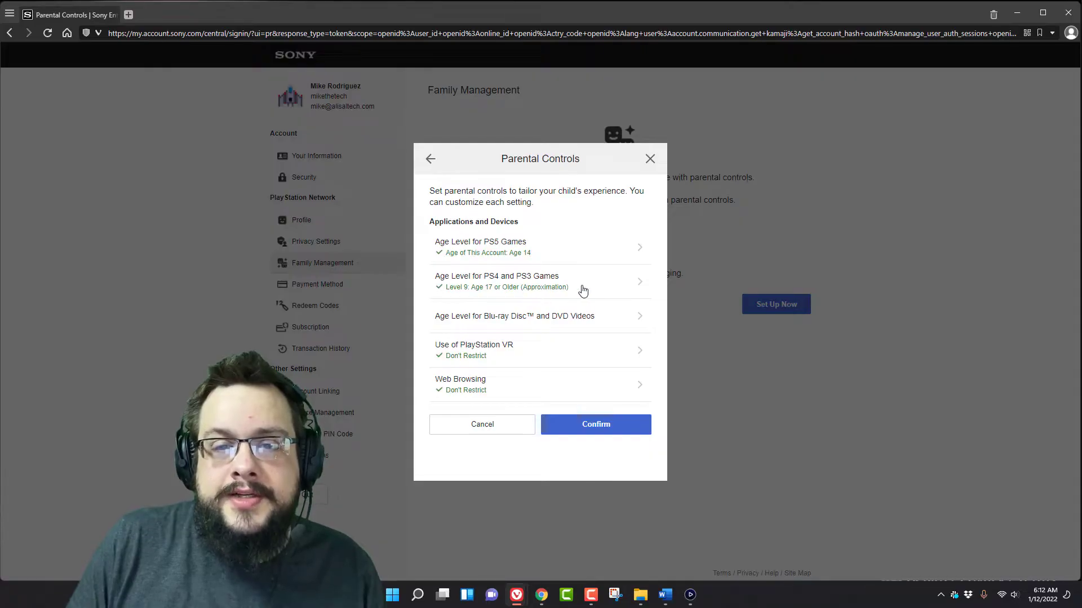
- Set PS4/PS3 games to Level 6: Age 13 or Older and keep PS5 games at age 14
left_click(583, 290)
left_click(580, 235)
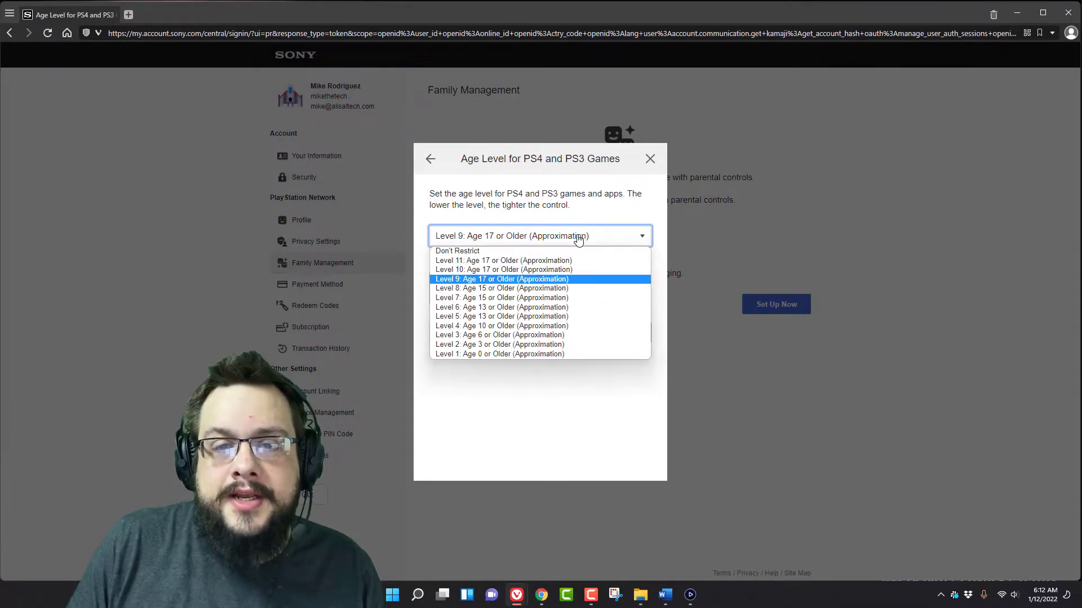
left_click(552, 308)
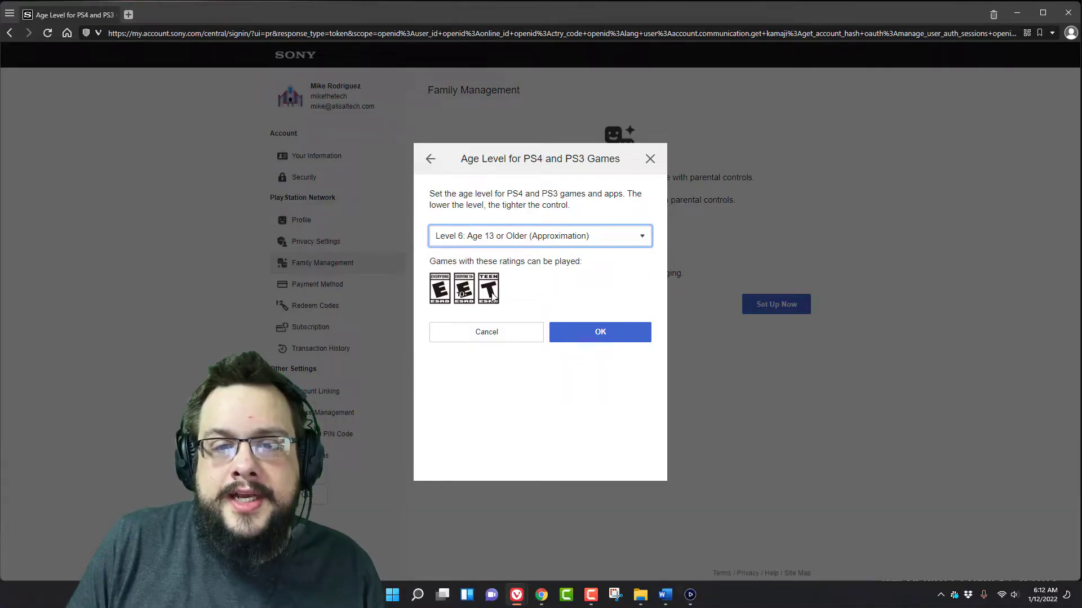
left_click(600, 333)
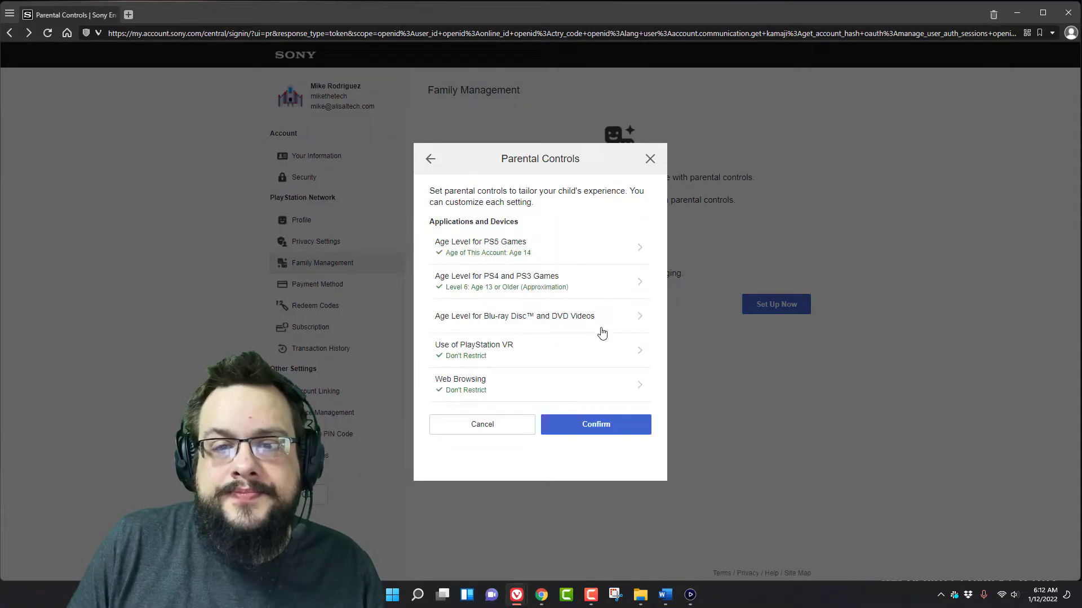
left_click(582, 256)
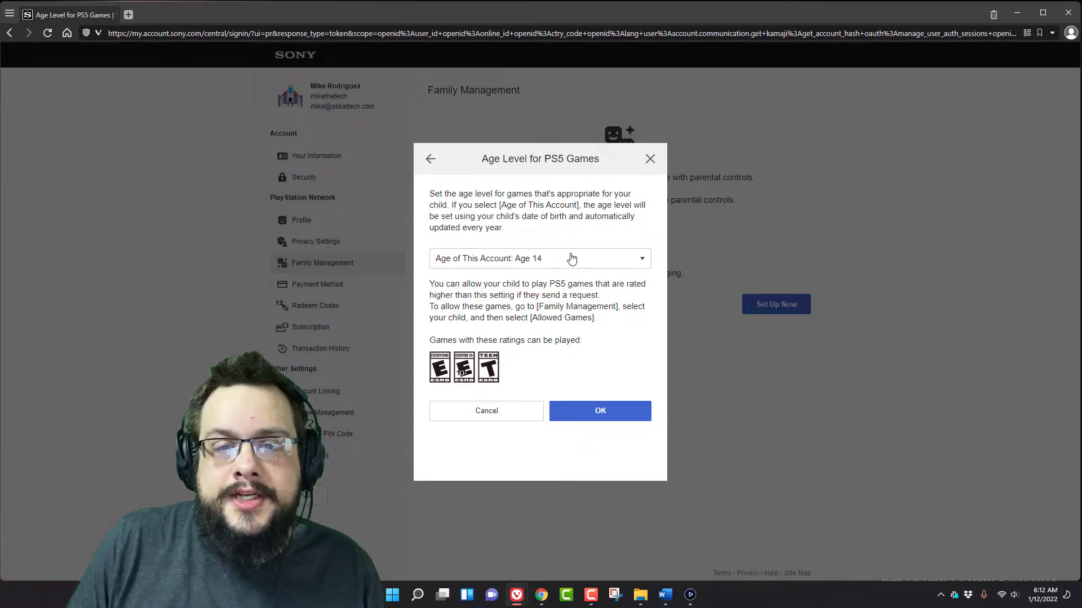
left_click(602, 415)
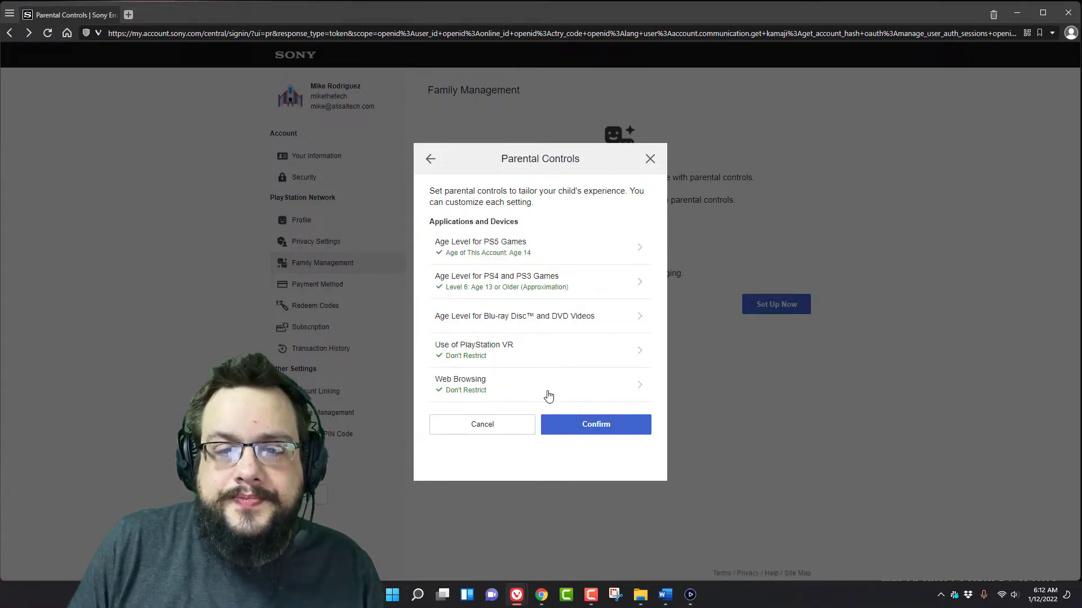
- Limit the child's Blu-ray Disc age level to 14
left_click(615, 317)
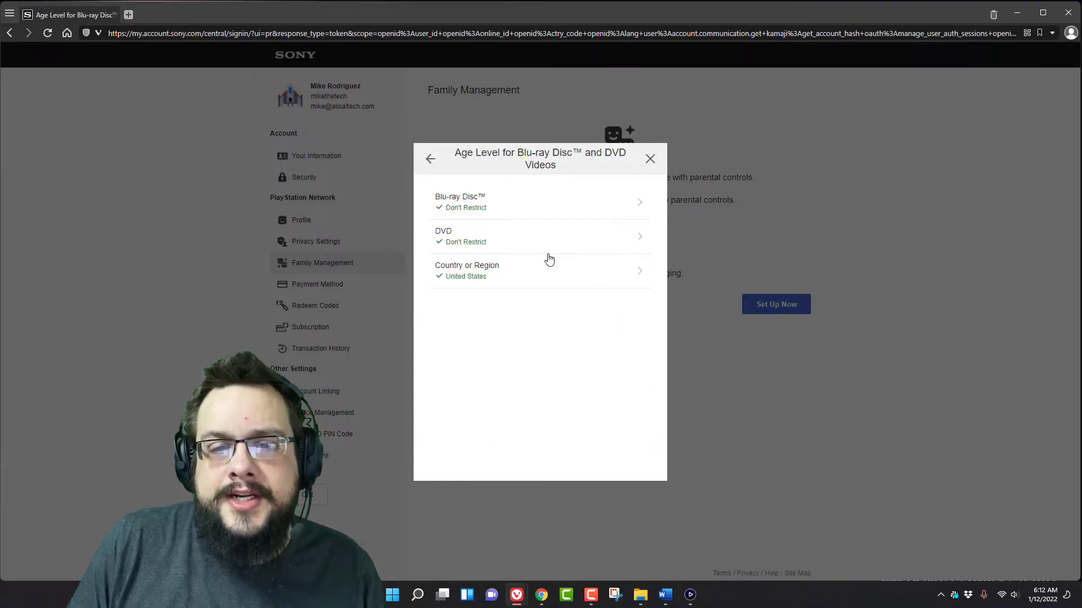
left_click(534, 203)
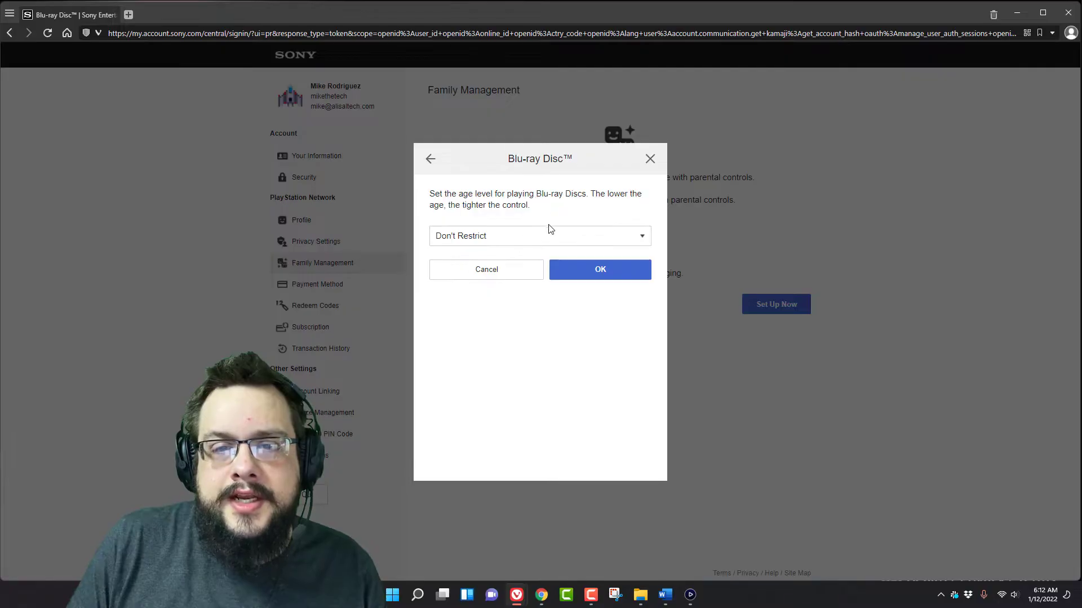
left_click(552, 230)
scroll(562, 243, "down", 3)
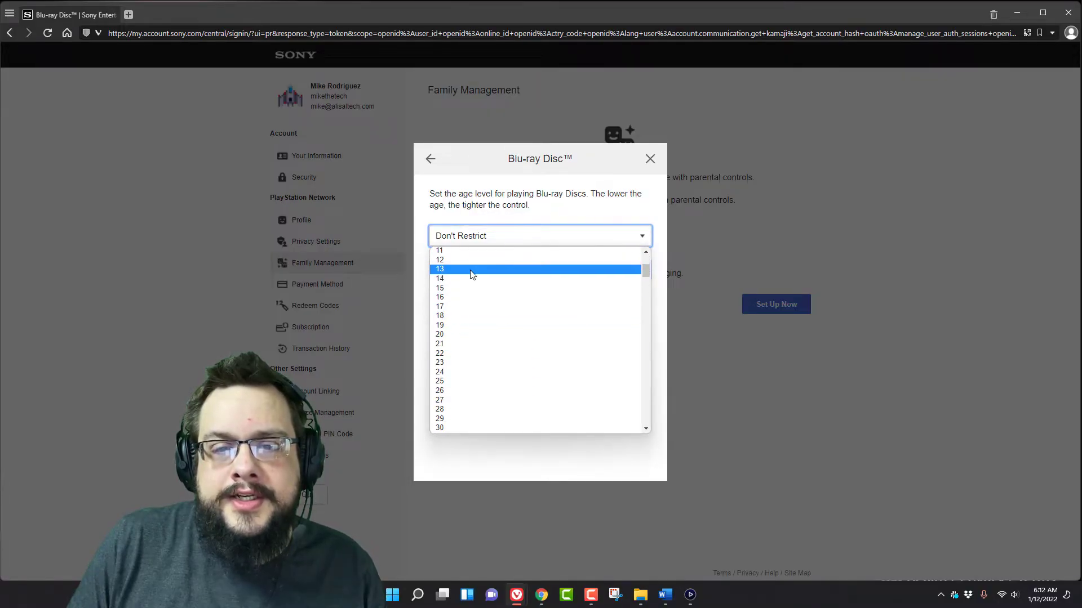
left_click(488, 278)
left_click(563, 273)
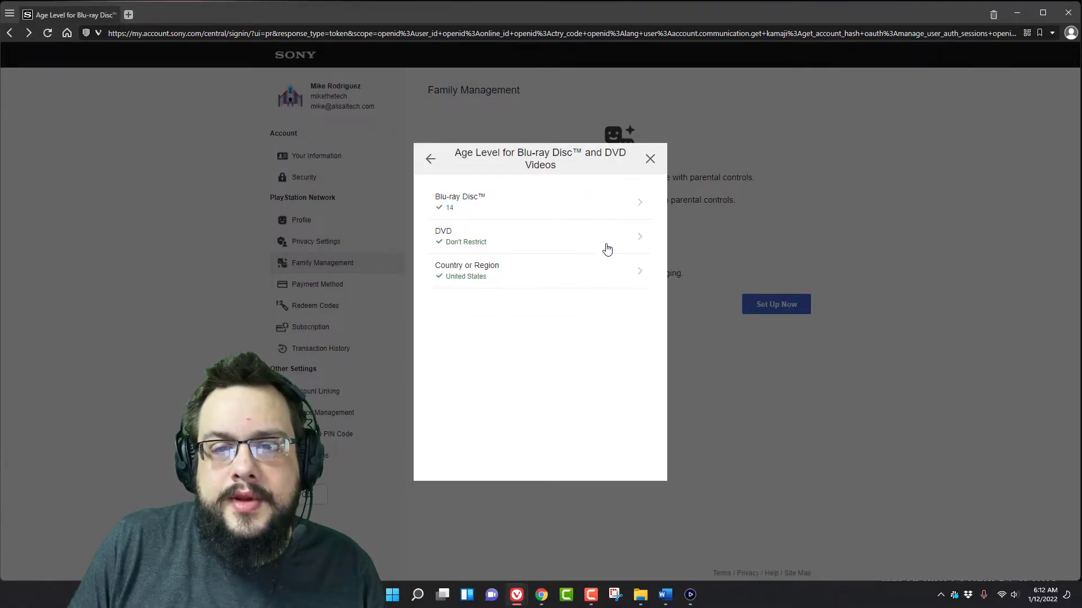
- Limit DVDs to level 1 and keep United States as the disc region
left_click(607, 249)
left_click(546, 241)
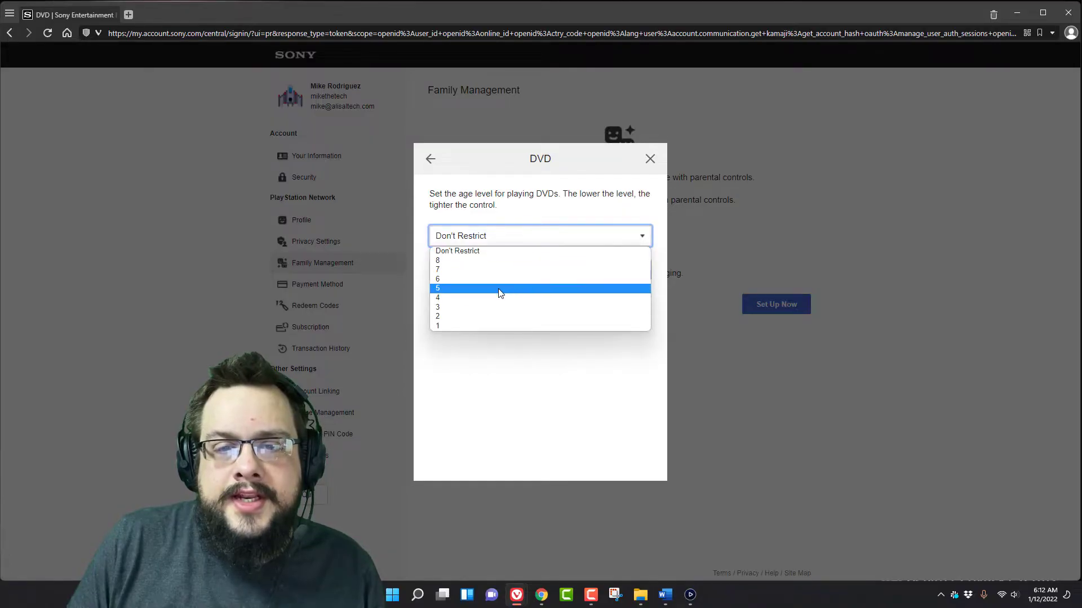
left_click(550, 240)
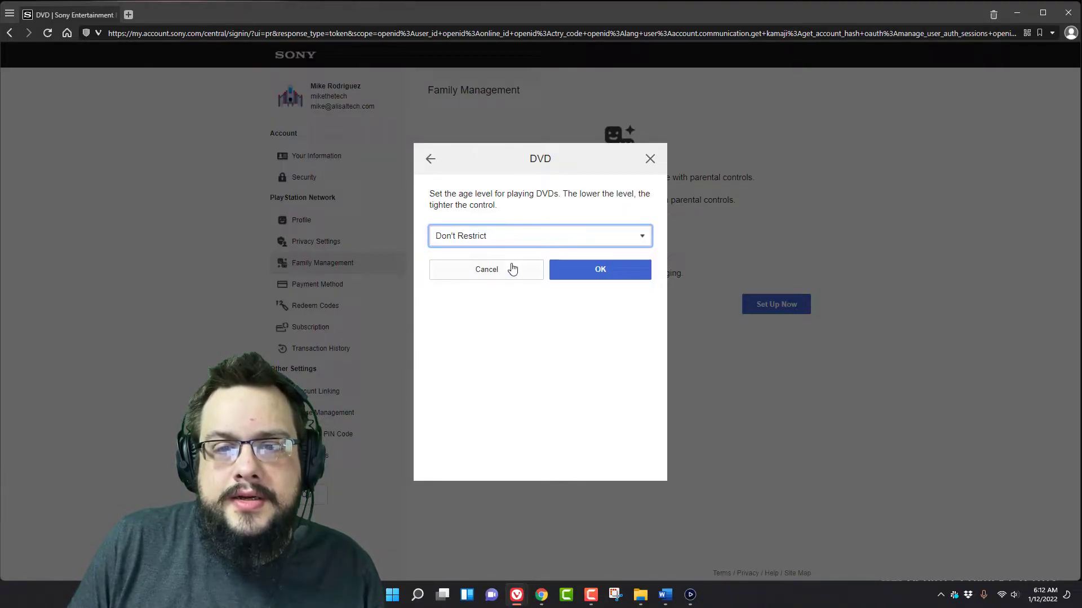
left_click(509, 242)
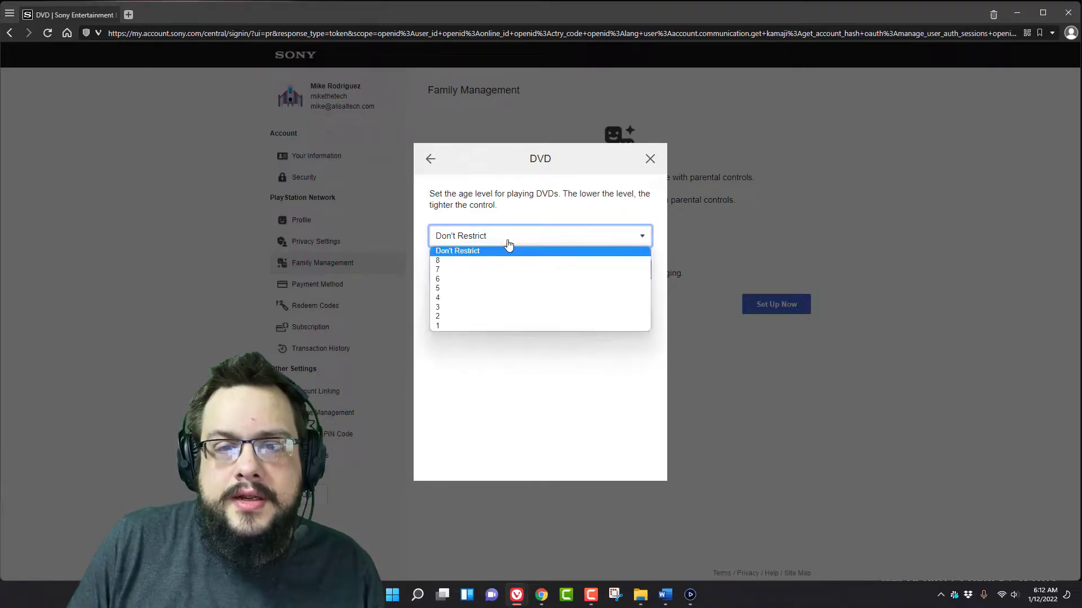
left_click(474, 326)
left_click(587, 275)
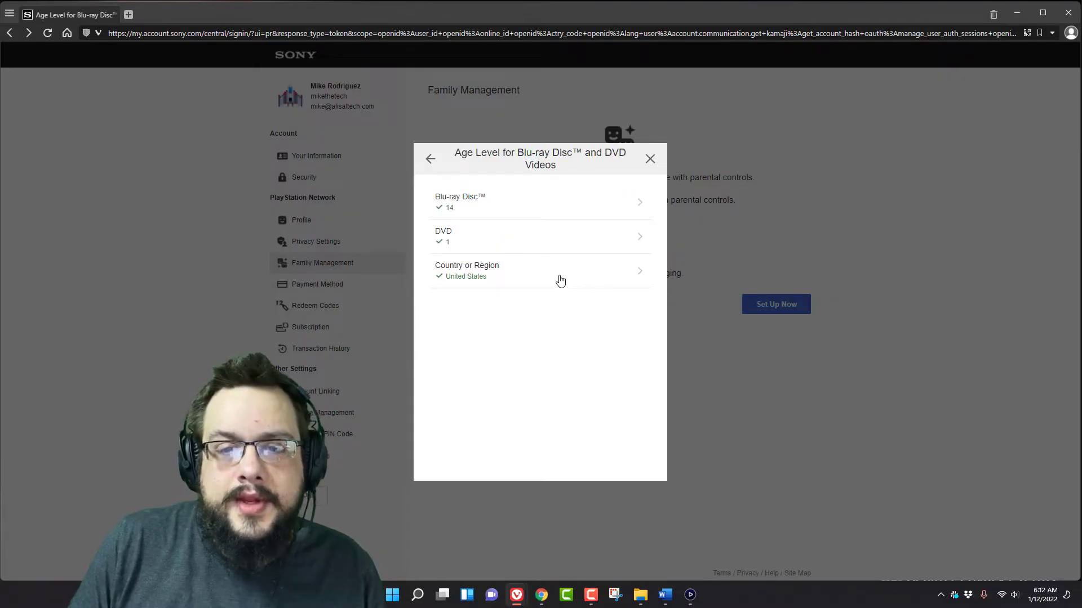
left_click(491, 280)
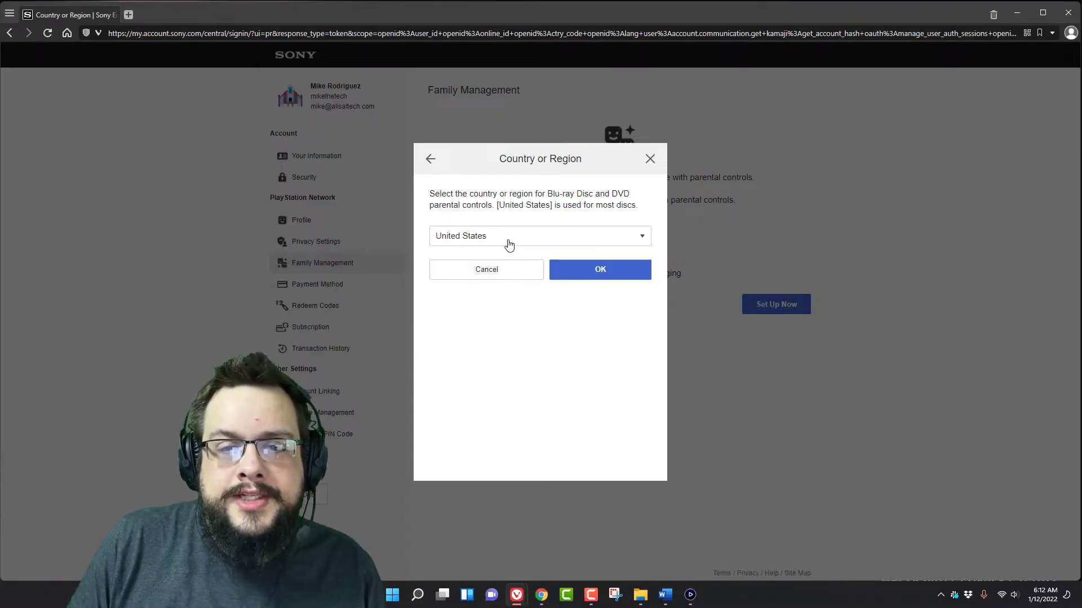
left_click(583, 262)
- Return to the parental controls list and bring up the PlayStation VR restriction choices
left_click(430, 160)
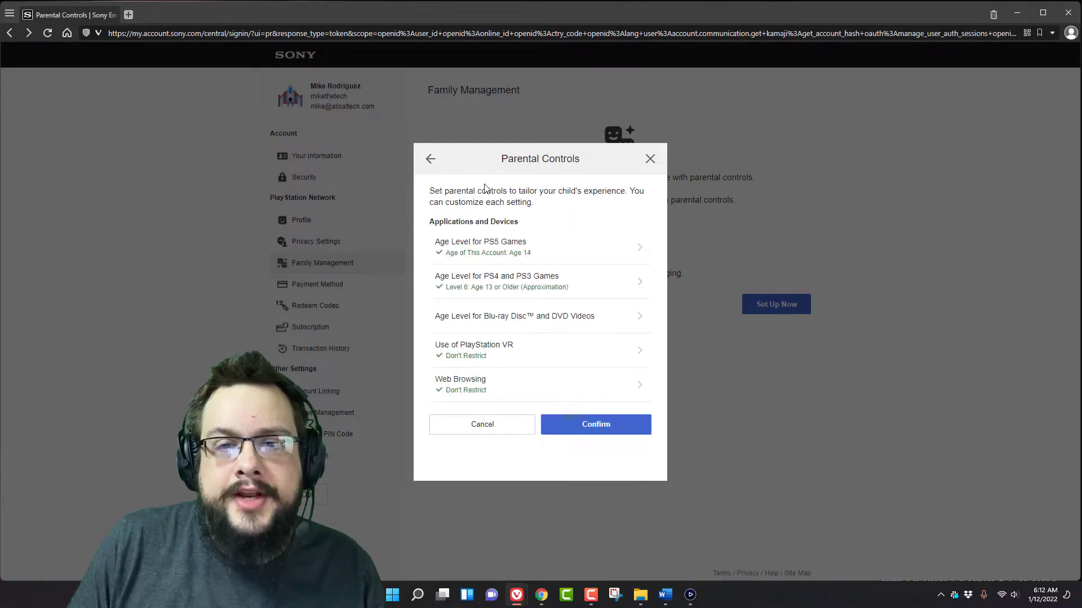
left_click(551, 348)
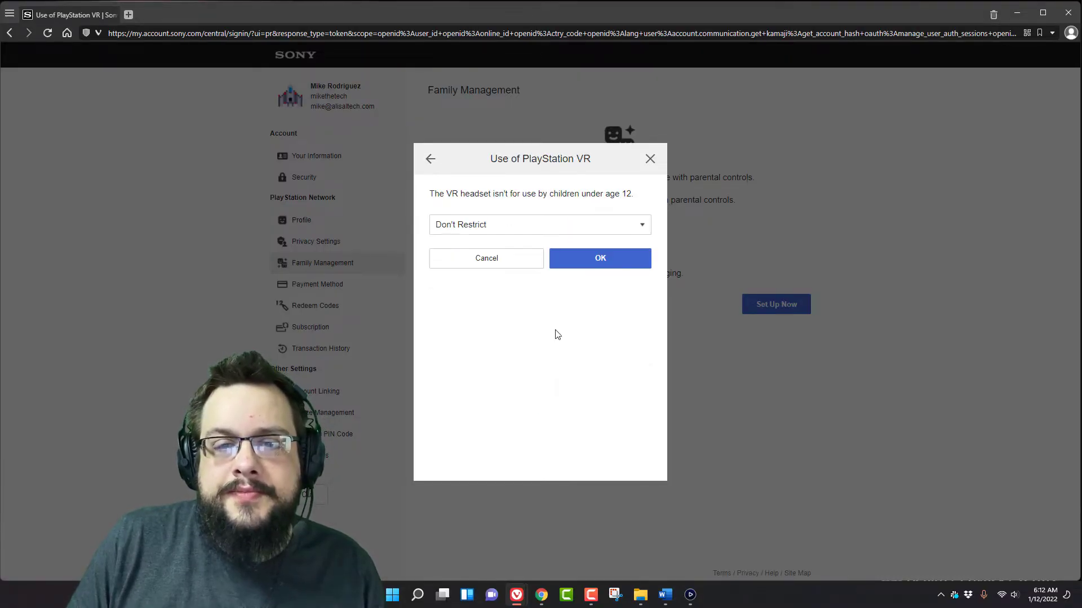
left_click(594, 227)
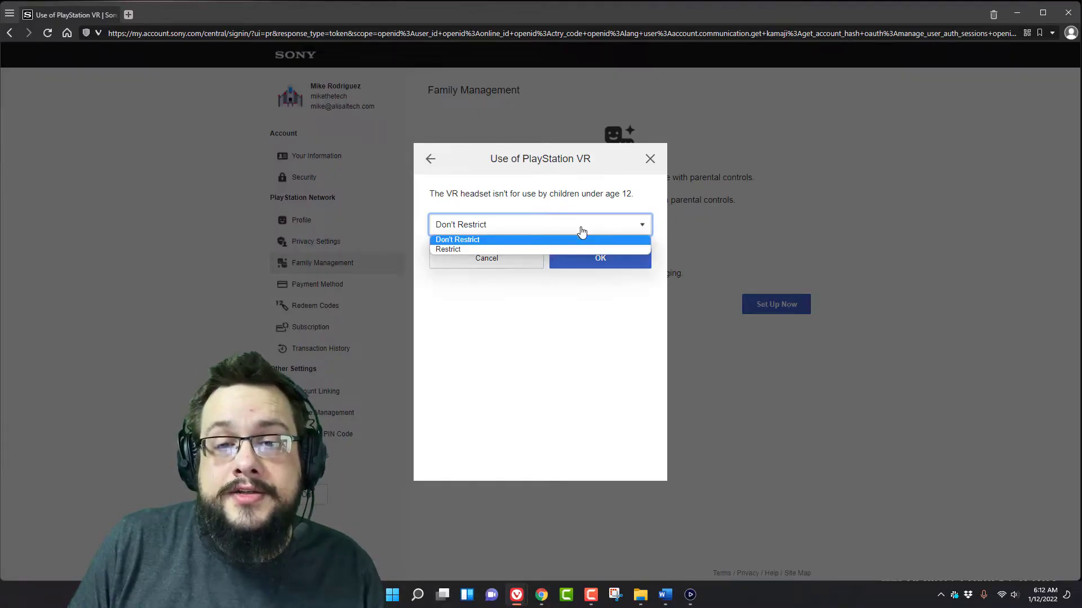
- Set both PlayStation VR use and web browsing to Restrict, then confirm the device settings
left_click(509, 249)
left_click(579, 262)
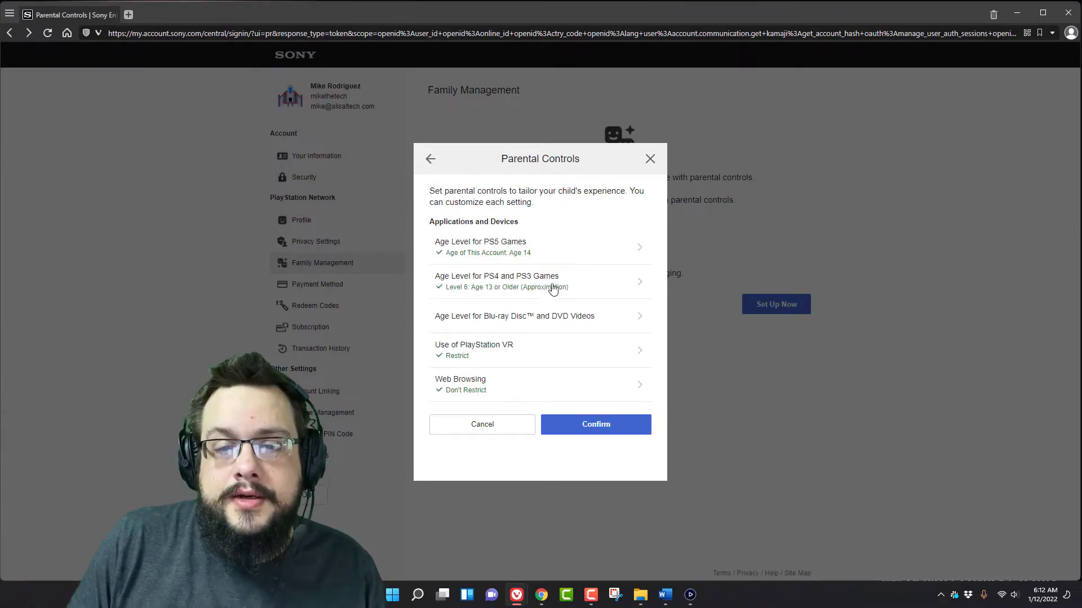
left_click(503, 387)
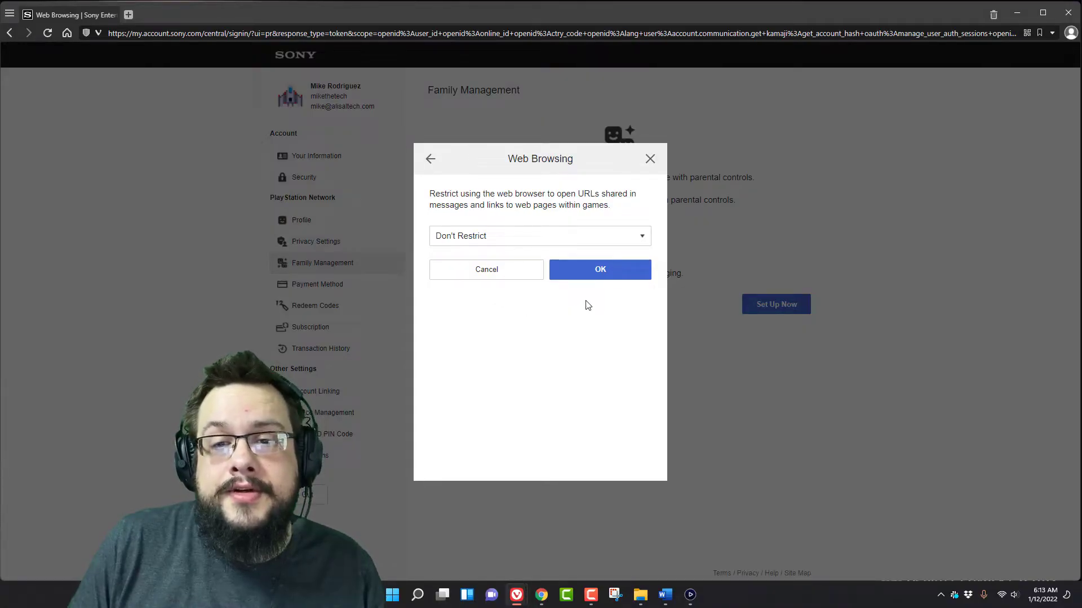
left_click(607, 235)
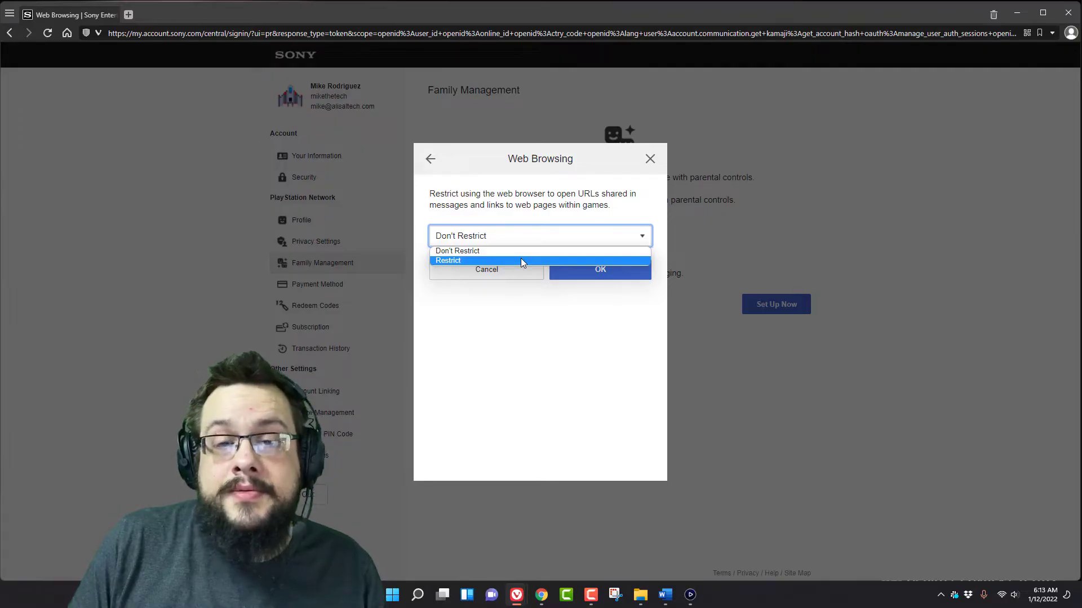
left_click(521, 260)
left_click(580, 272)
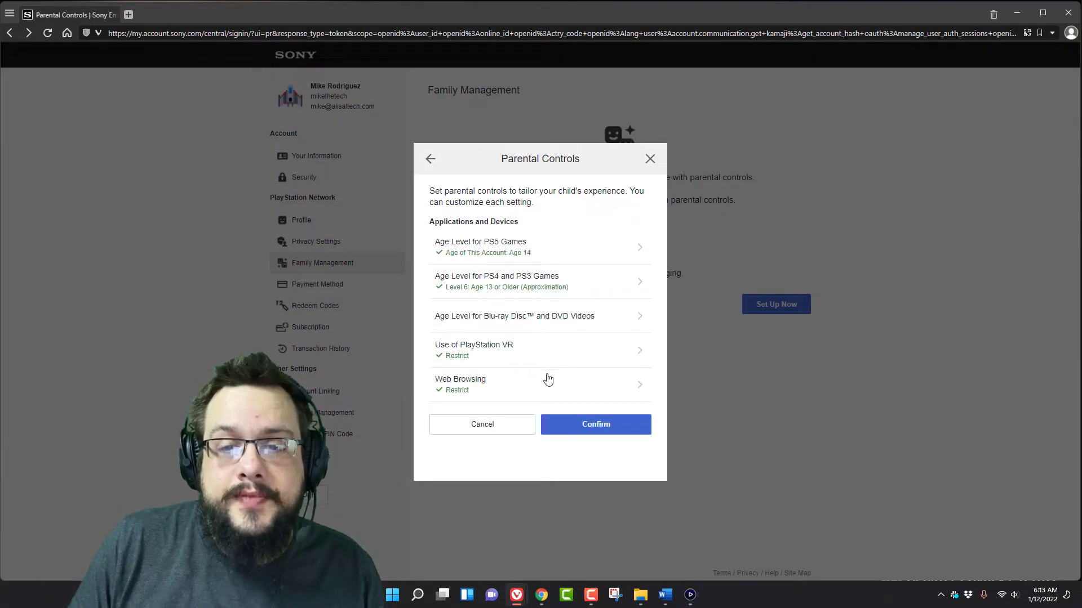
left_click(615, 426)
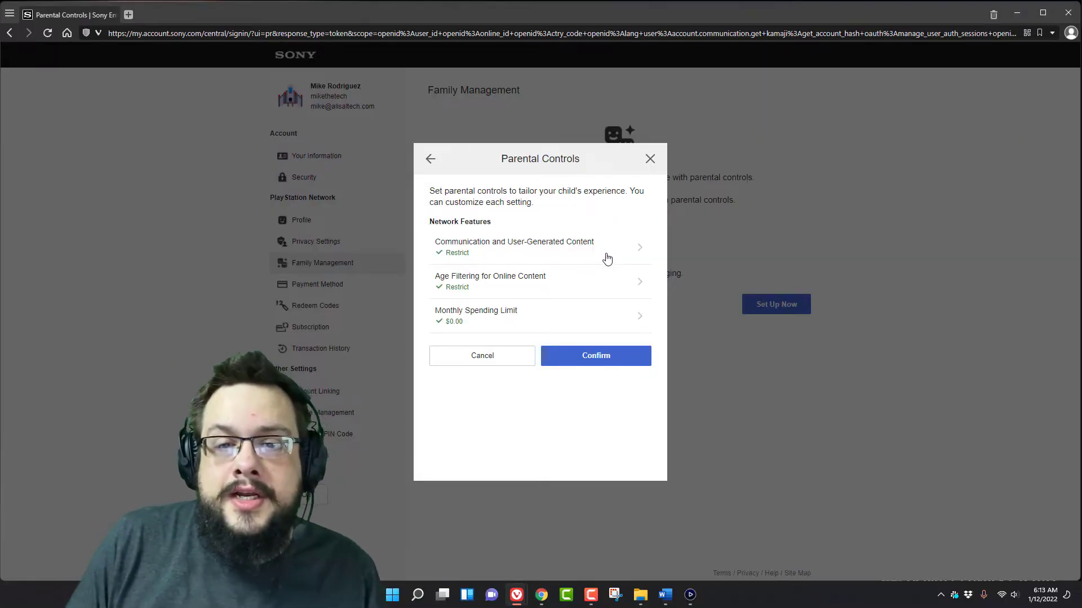
- Change Communication and User-Generated Content to Don't Restrict and save it
left_click(564, 252)
left_click(509, 246)
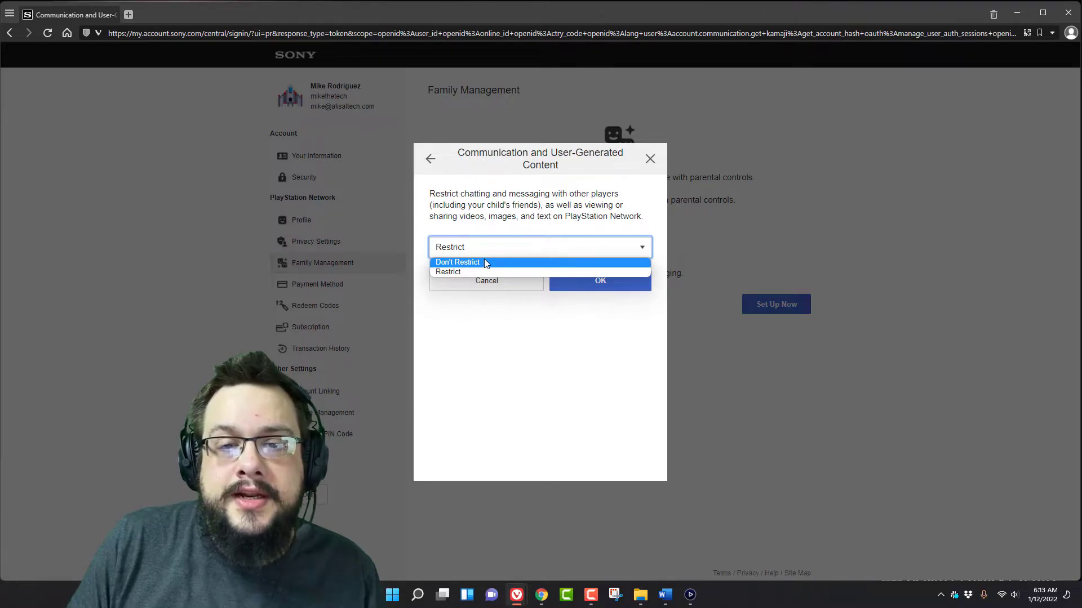
left_click(513, 263)
left_click(601, 284)
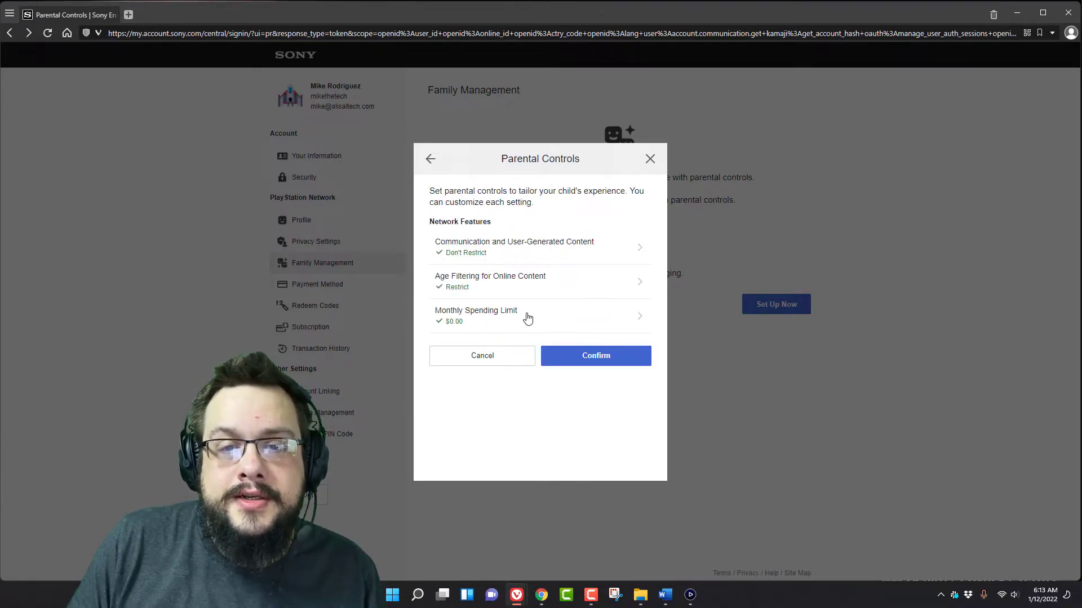
left_click(541, 287)
left_click(515, 252)
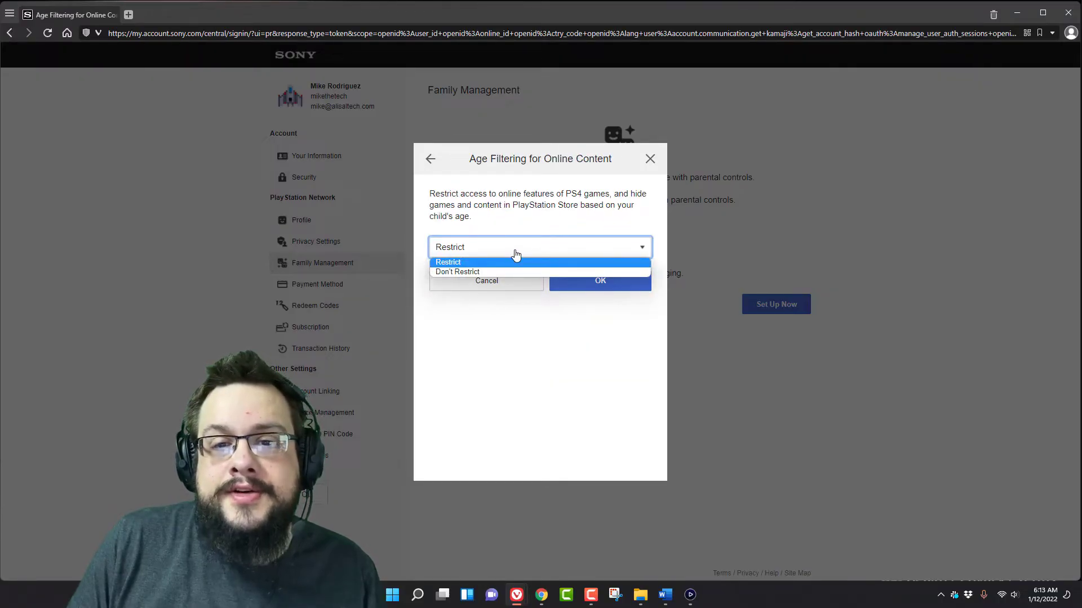
left_click(516, 255)
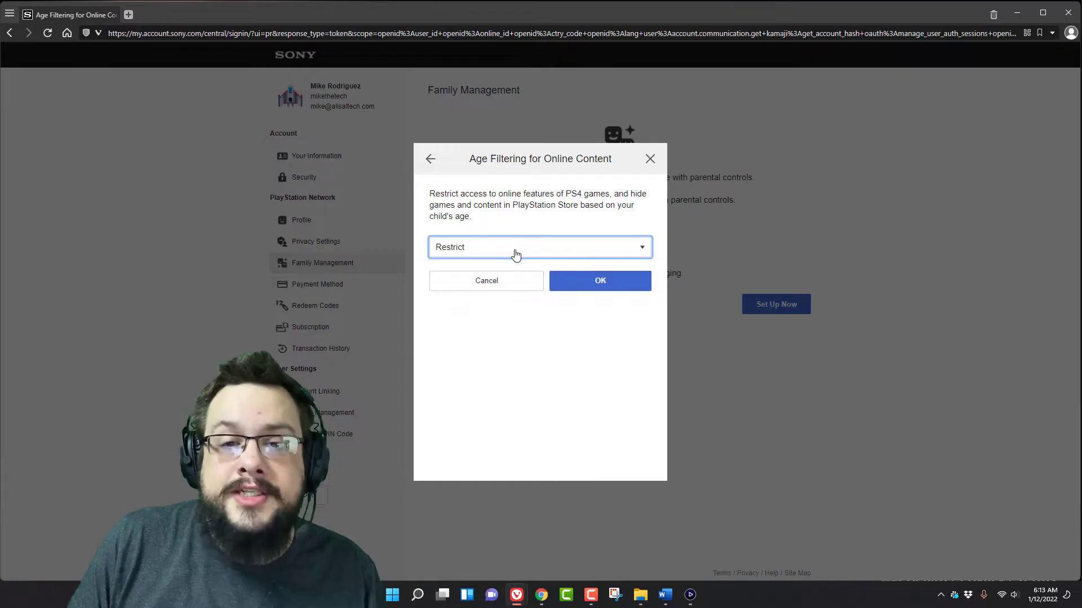
left_click(535, 223)
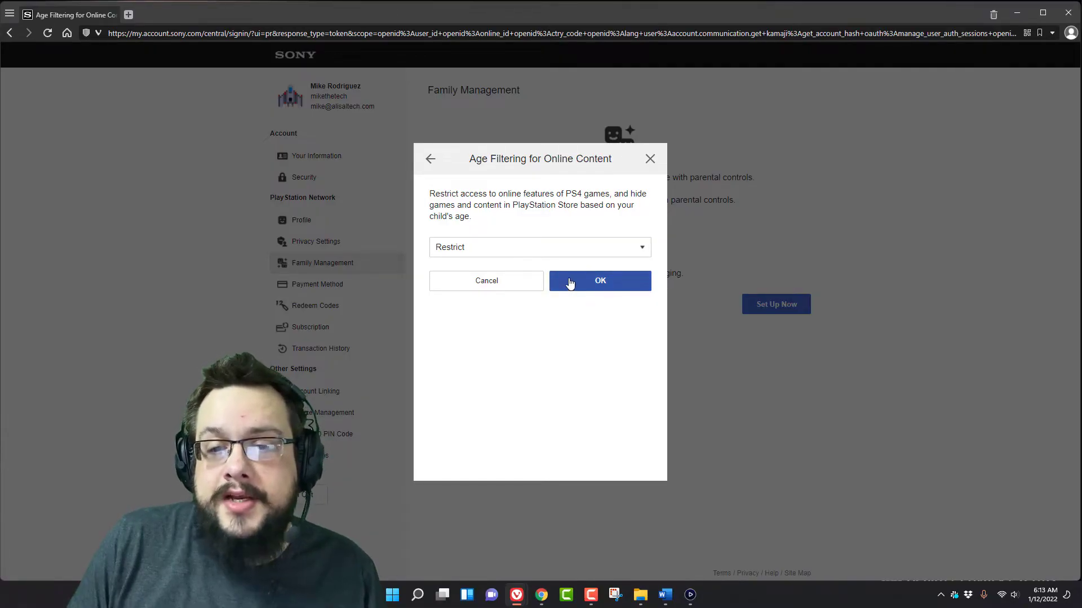
left_click(610, 281)
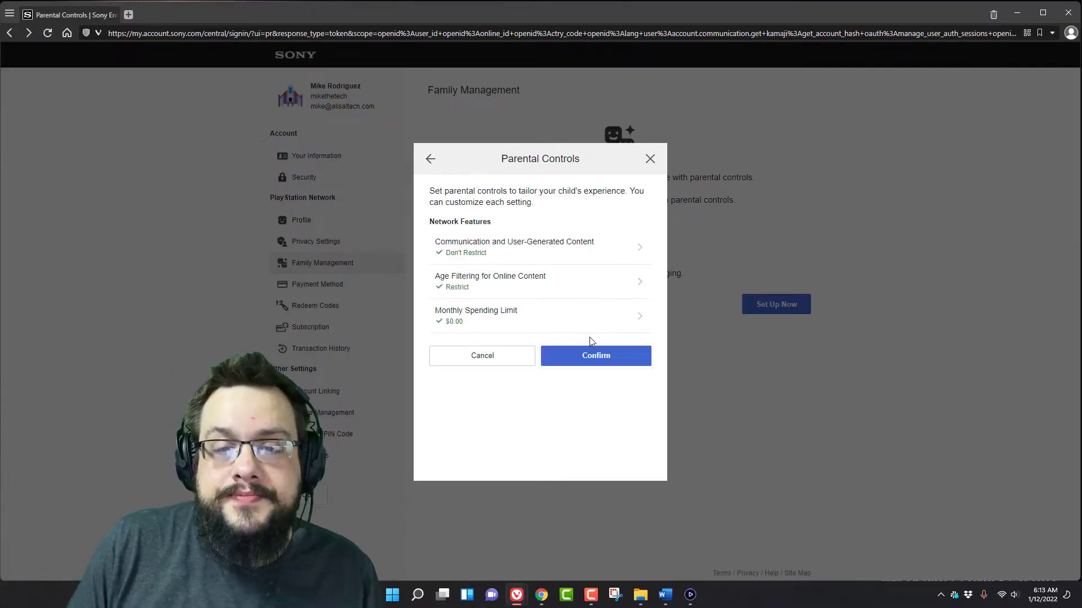
- Set a $10.00 monthly spending limit and confirm the child's parental control settings
left_click(541, 322)
left_click(549, 249)
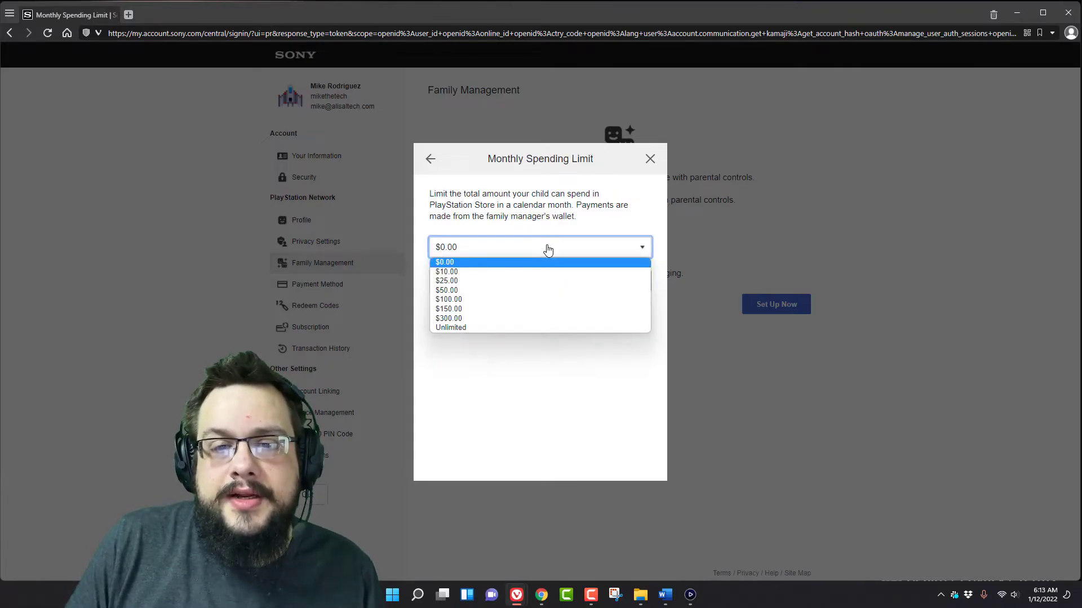
left_click(499, 275)
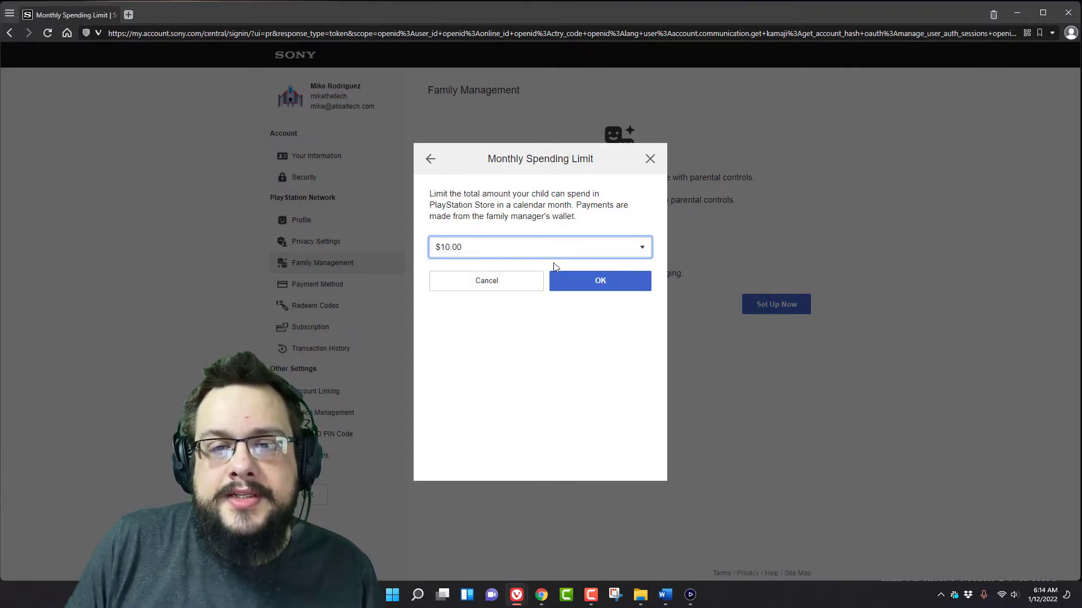
left_click(585, 283)
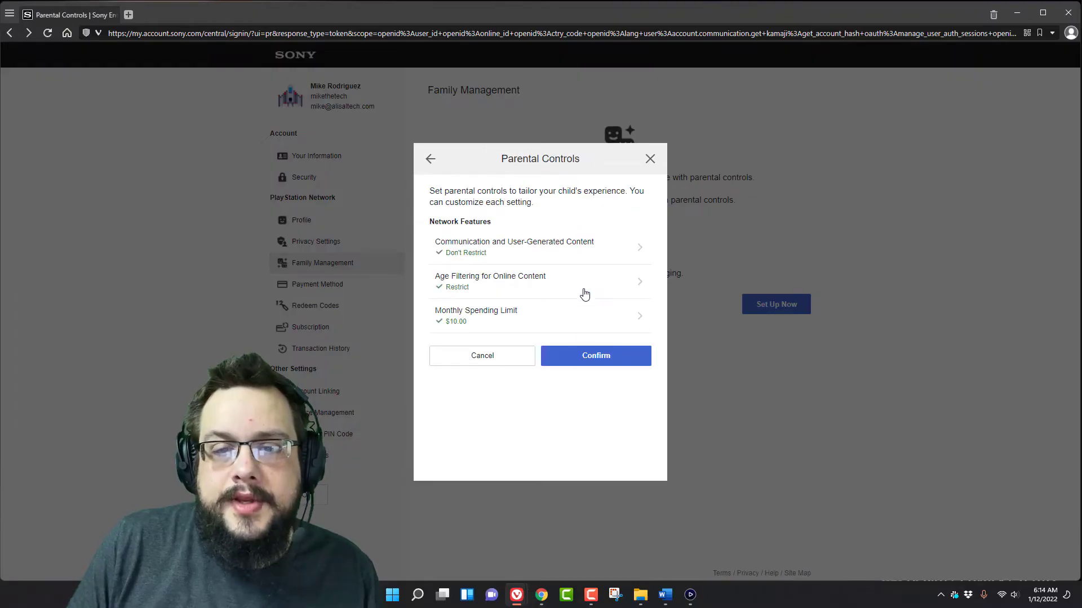
left_click(602, 366)
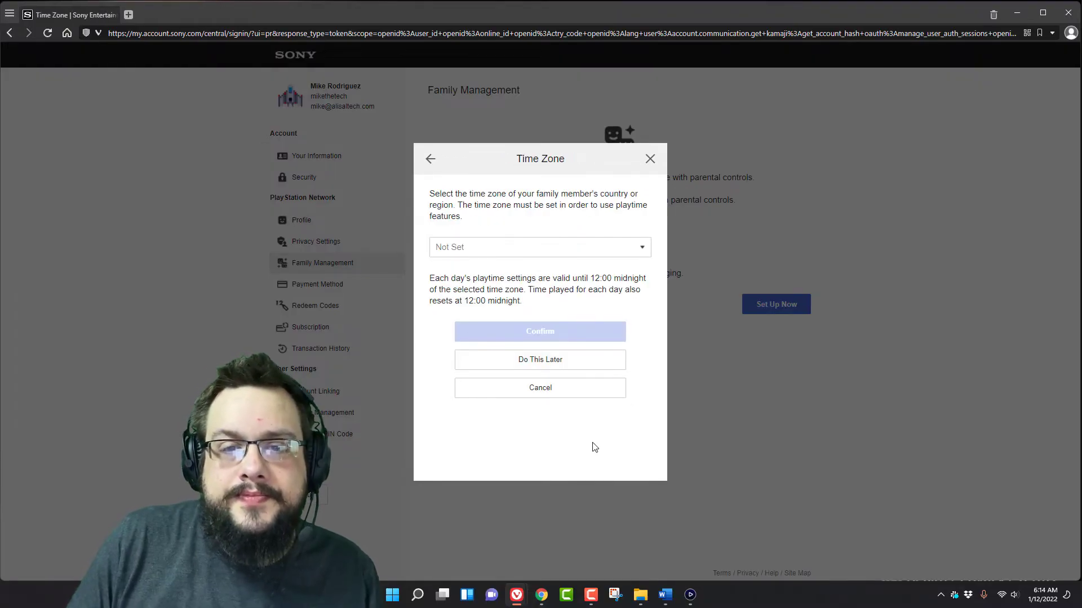
- Choose UTC-08:00 Pacific Time (US, Canada) as the child's time zone and confirm
left_click(541, 246)
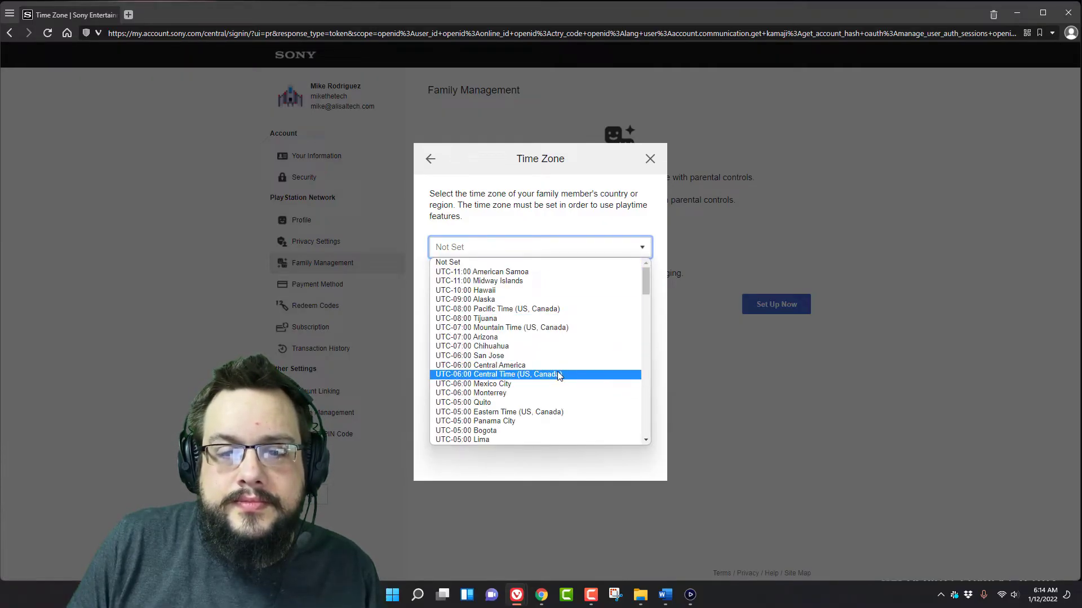
left_click(524, 308)
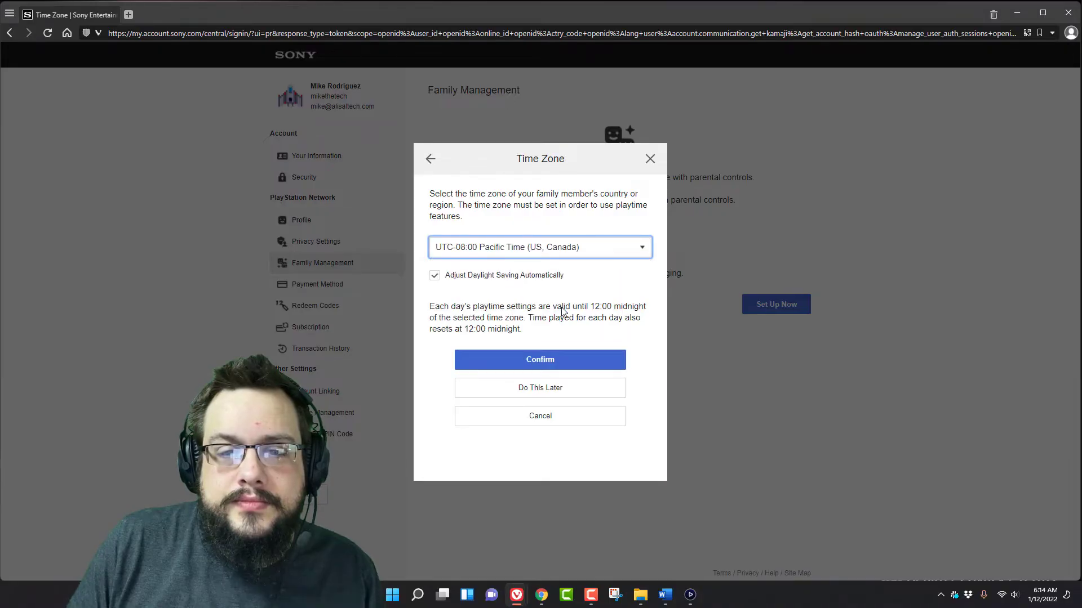
left_click(535, 363)
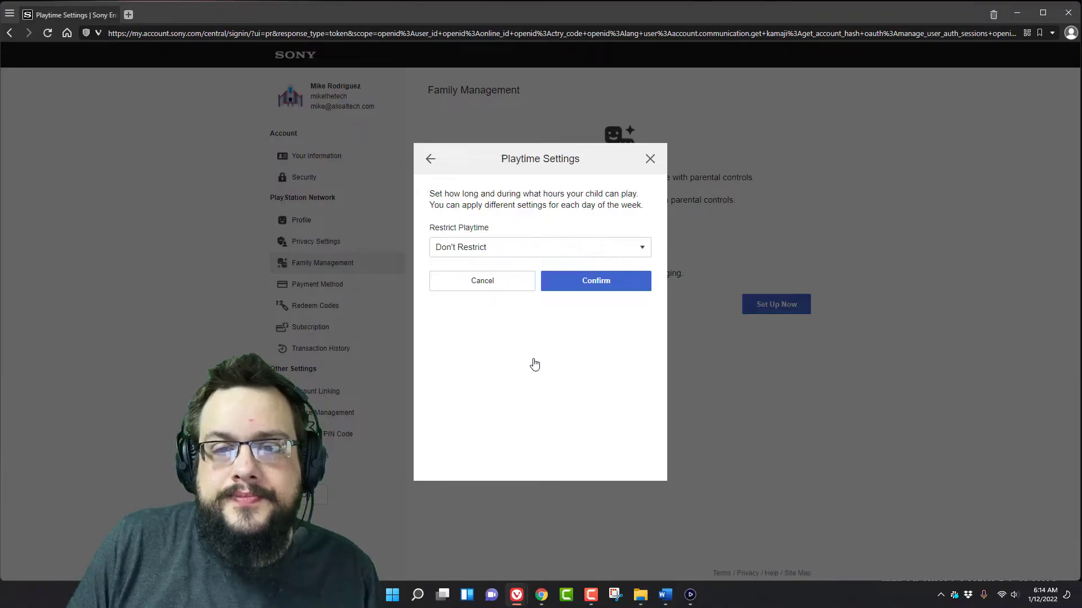
- Turn on Restrict Playtime and choose By Days of the Week
left_click(491, 249)
left_click(488, 270)
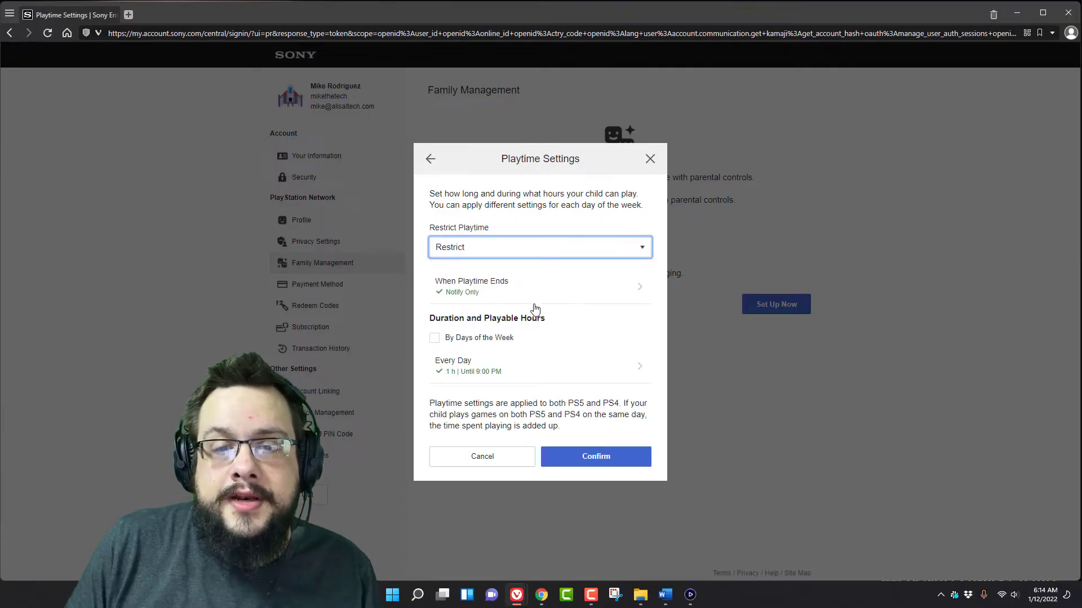
left_click(489, 341)
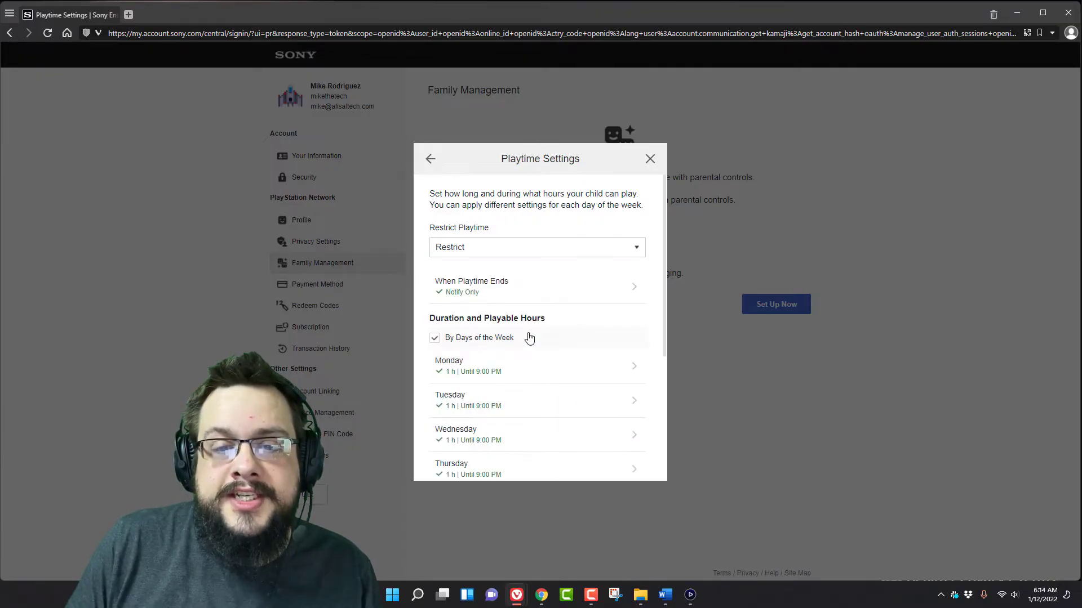
scroll(529, 335, "down", 3)
scroll(528, 319, "up", 1)
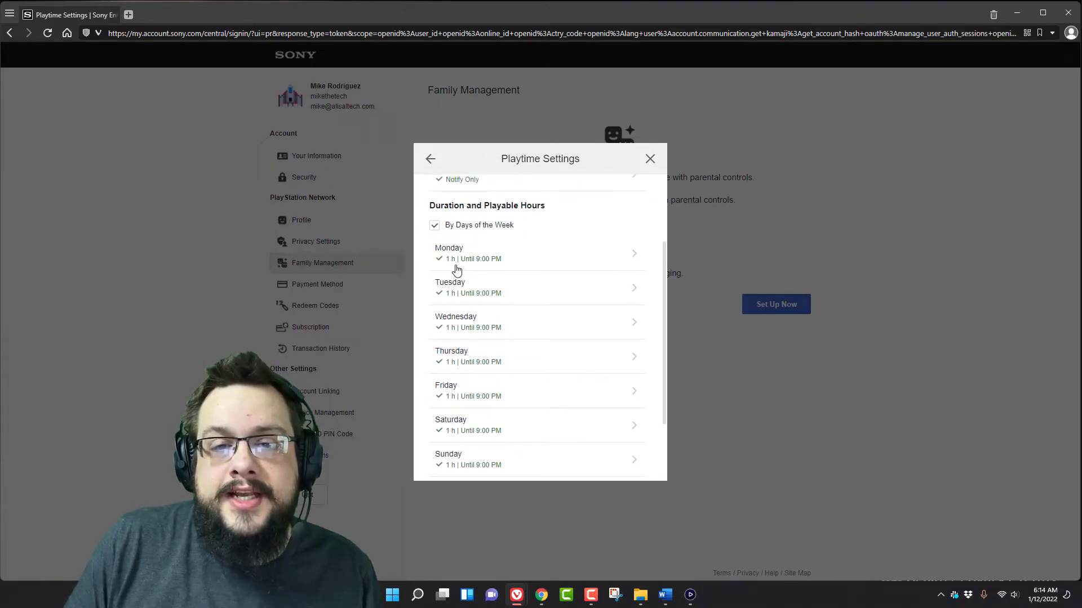
- Give Monday 3 h of playtime from 4:30 PM to 9:30 PM and save
left_click(498, 264)
left_click(496, 218)
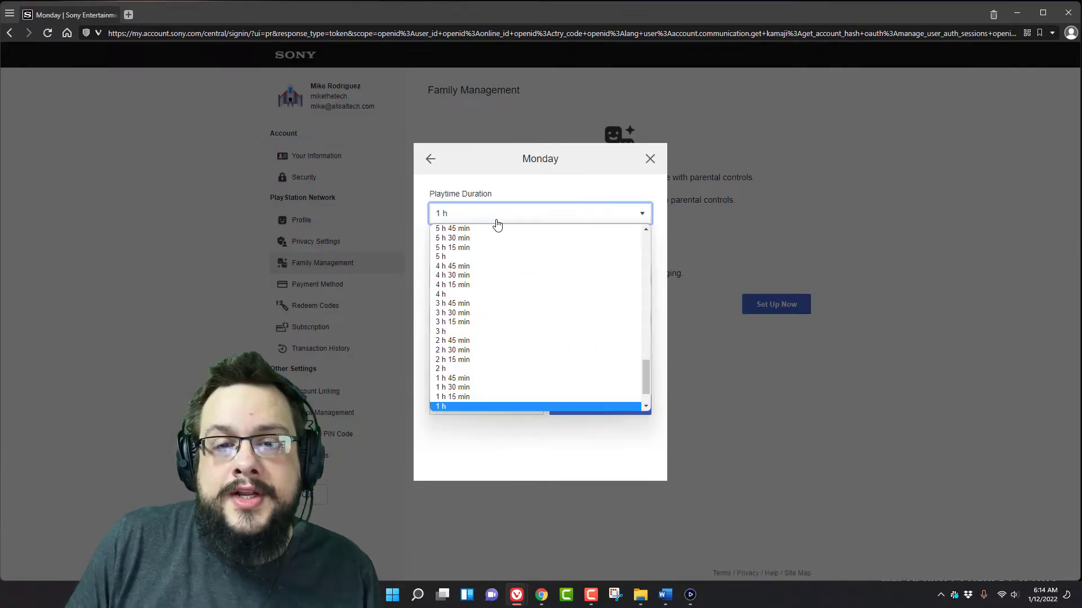
left_click(483, 333)
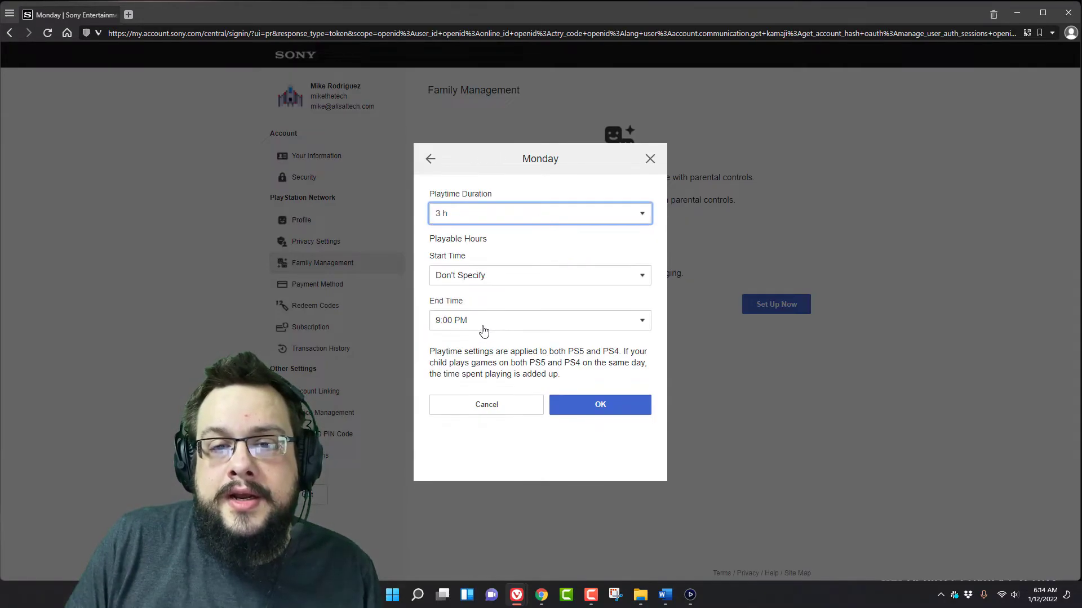
left_click(462, 326)
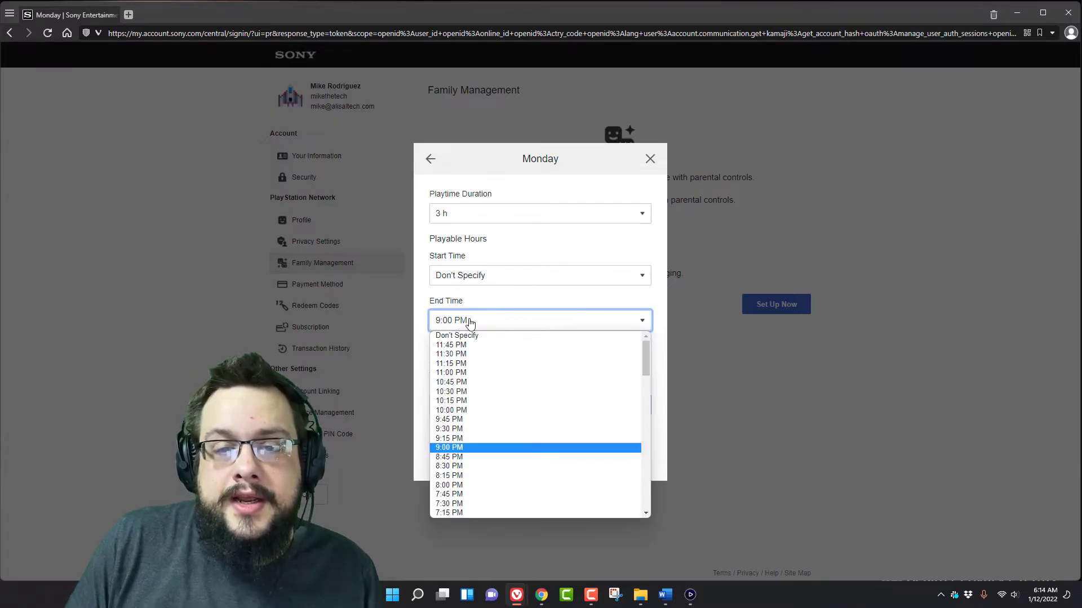
left_click(457, 428)
left_click(510, 280)
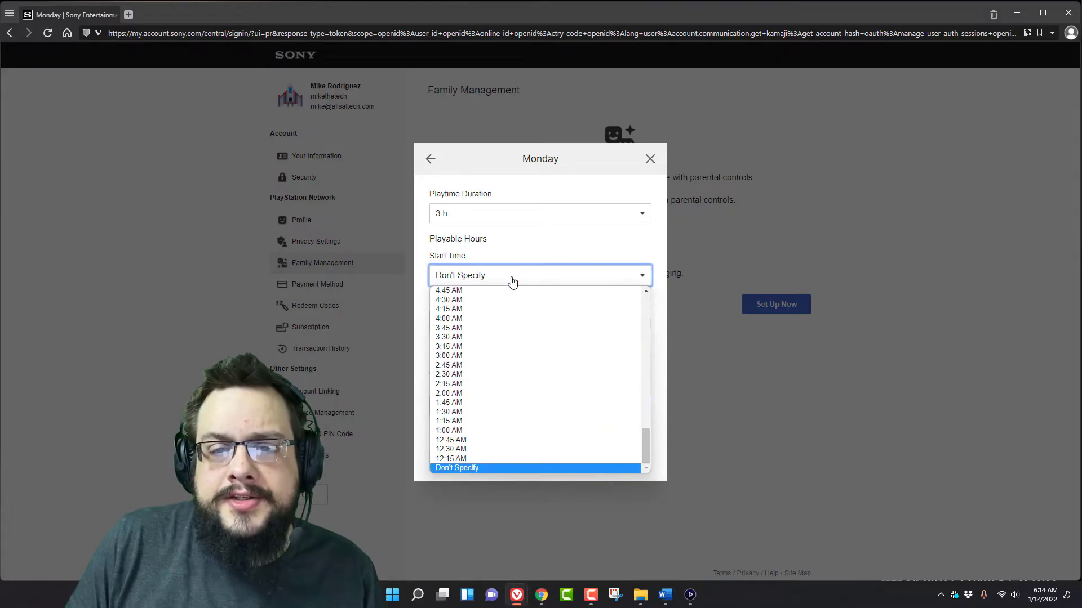
scroll(515, 389, "up", 15)
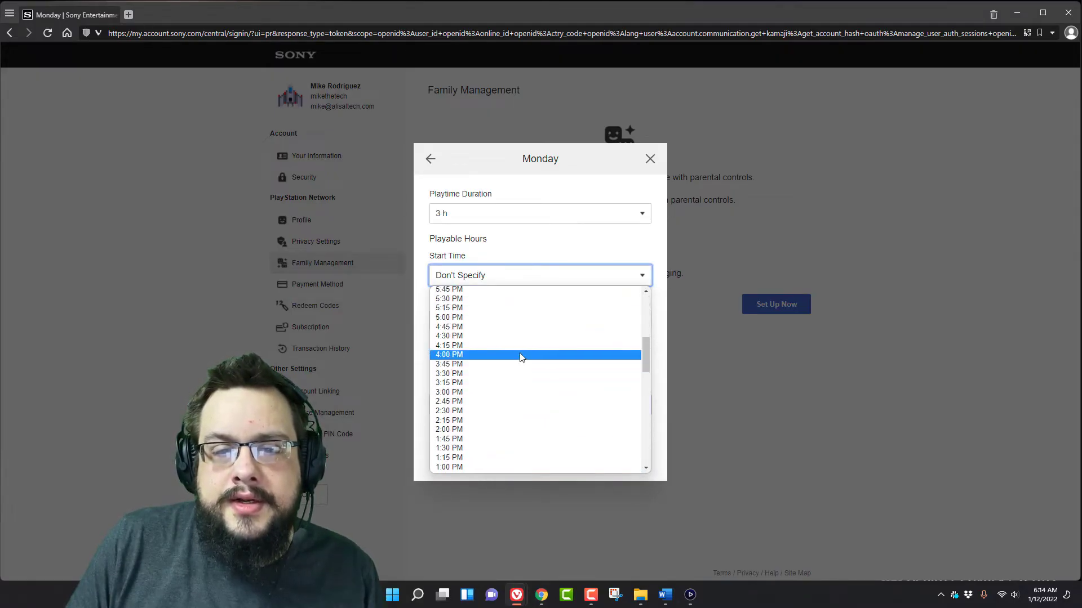
left_click(518, 336)
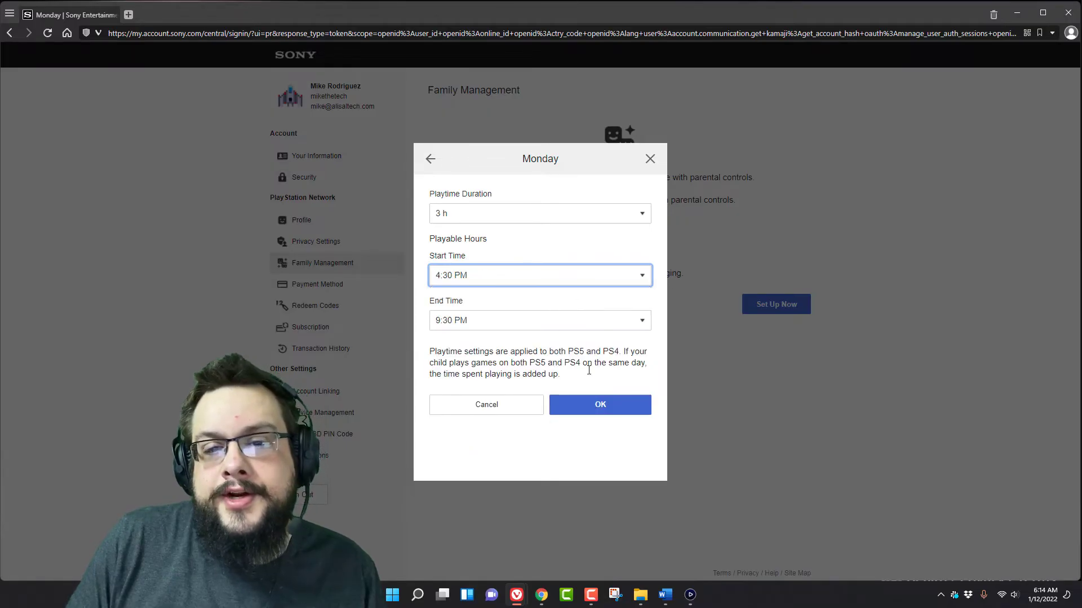
left_click(603, 404)
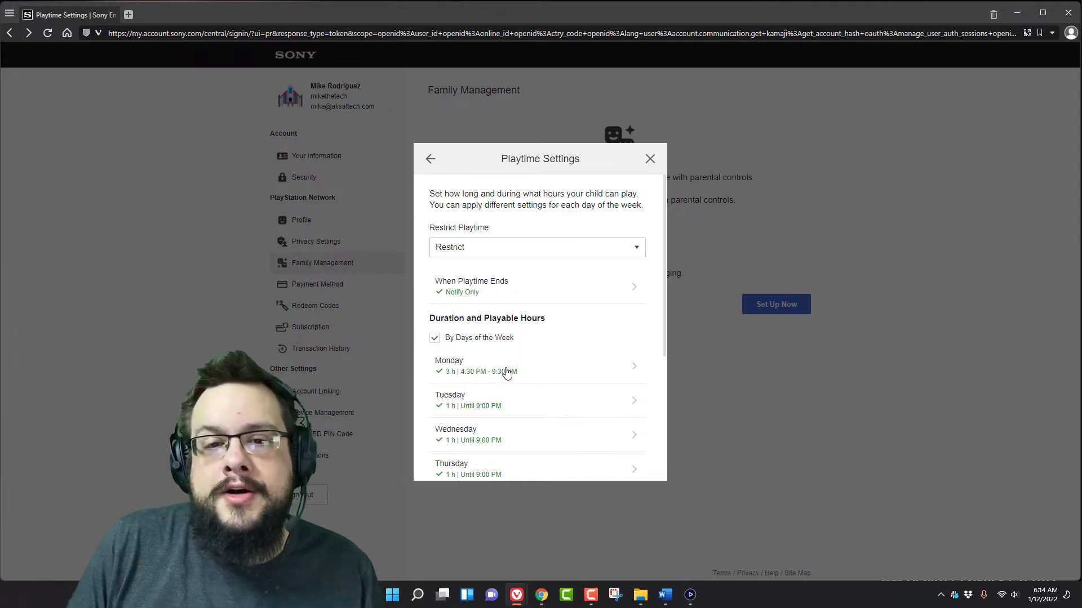
- Change When Playtime Ends from Notify Only to Log Out and confirm
left_click(503, 300)
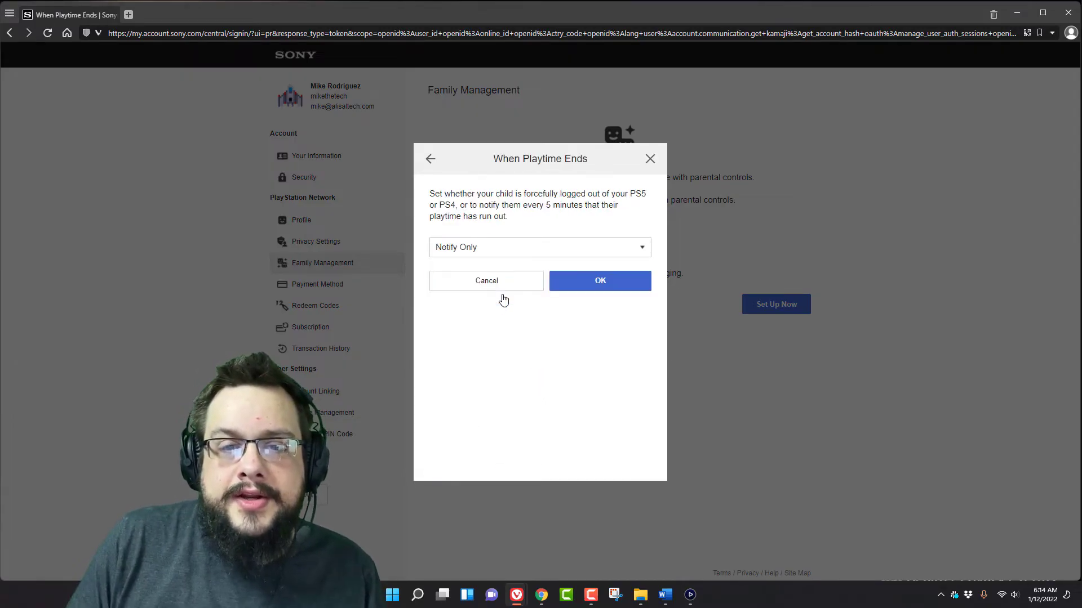
left_click(620, 282)
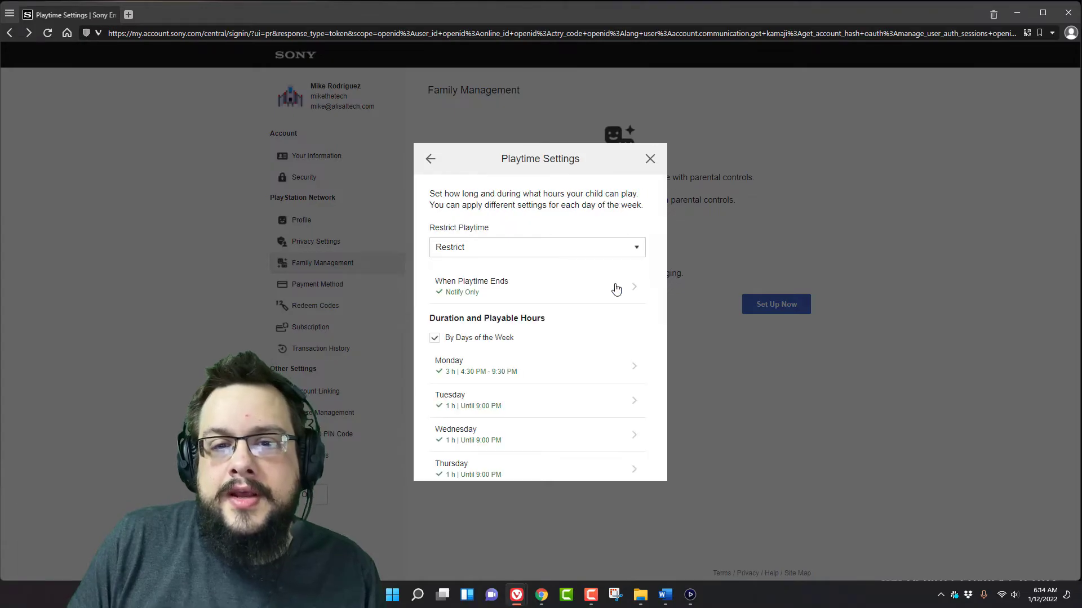
left_click(535, 287)
left_click(528, 252)
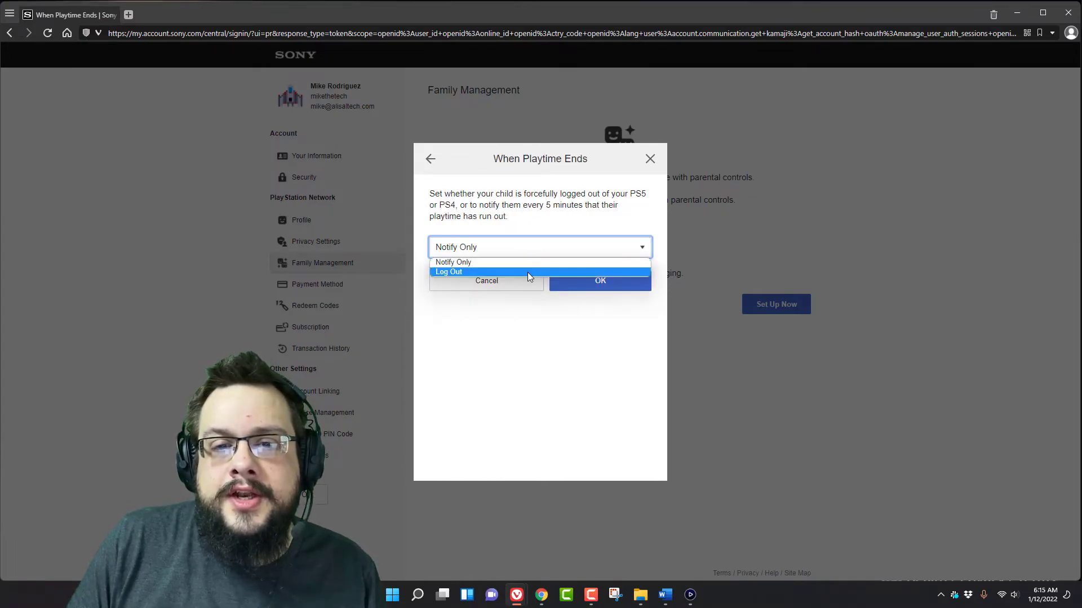
left_click(528, 273)
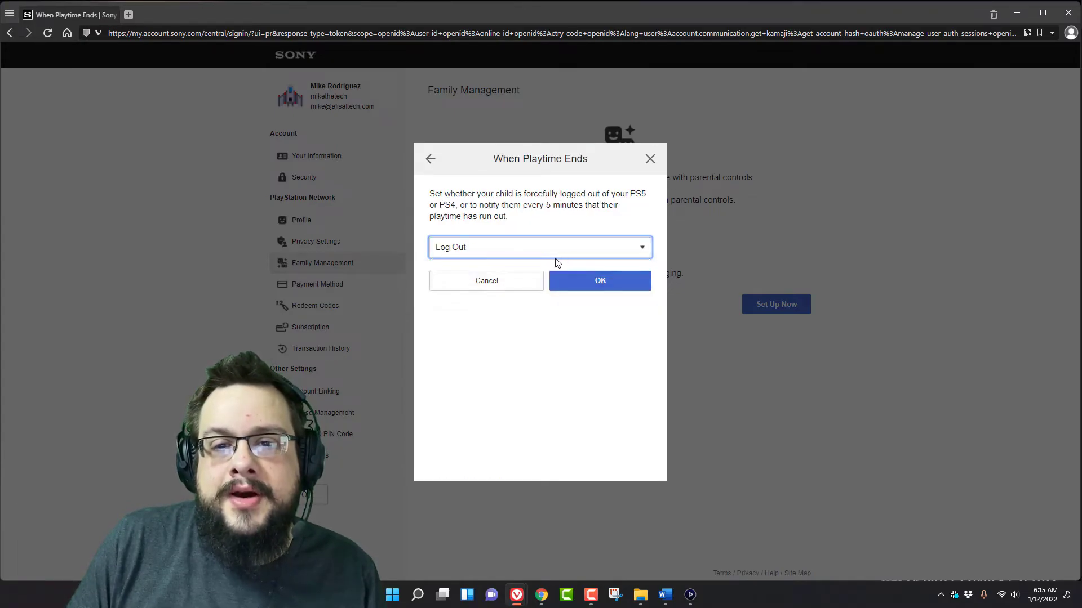
left_click(586, 249)
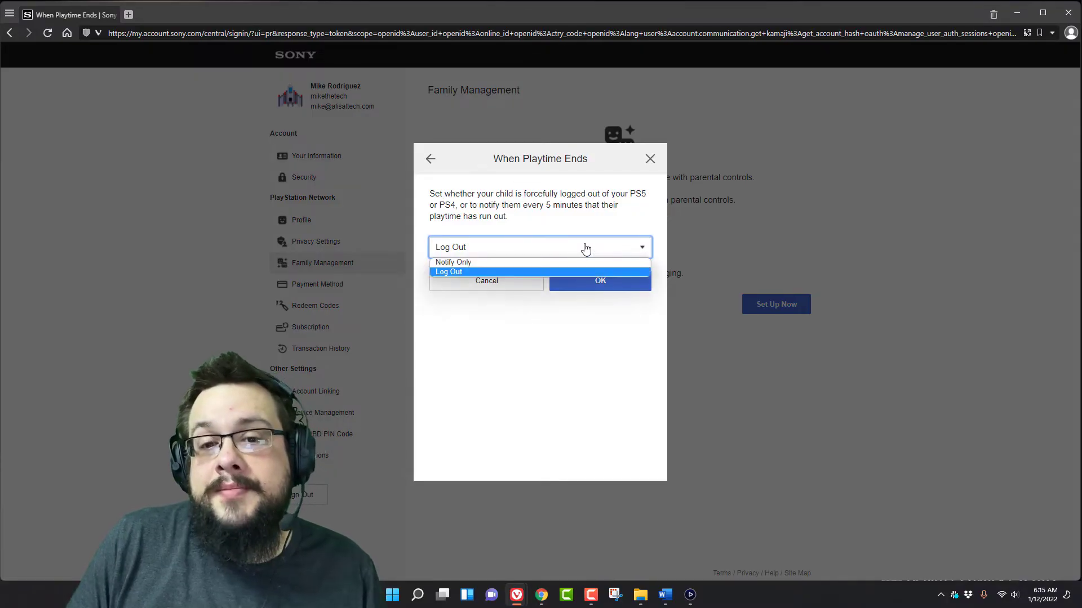
left_click(514, 262)
left_click(577, 249)
left_click(553, 269)
left_click(600, 280)
scroll(624, 266, "down", 4)
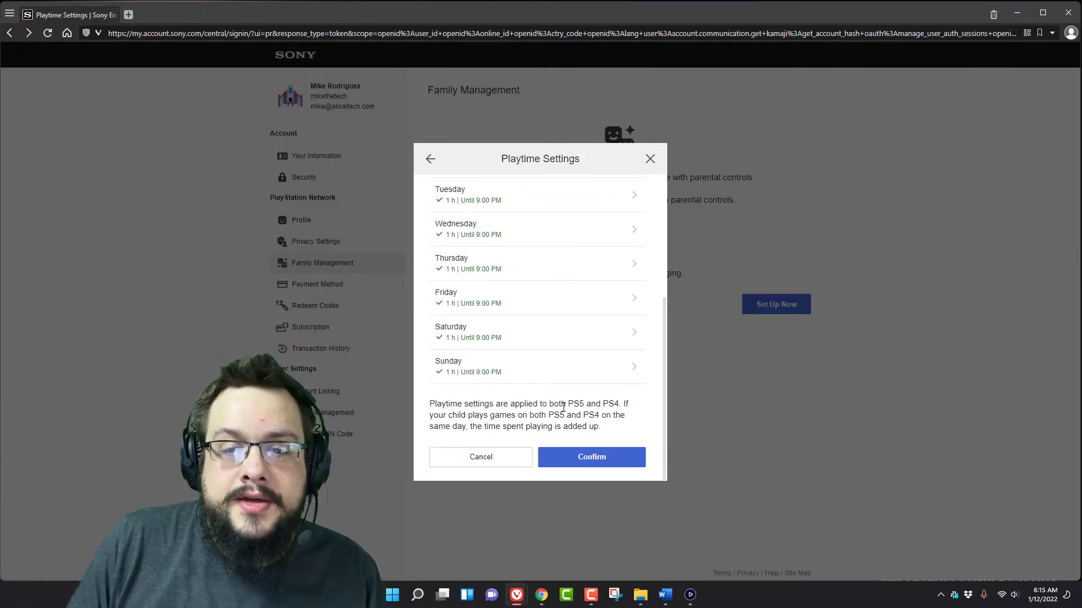
- Confirm the completed Playtime Settings dialog to save all weekday limits
left_click(617, 451)
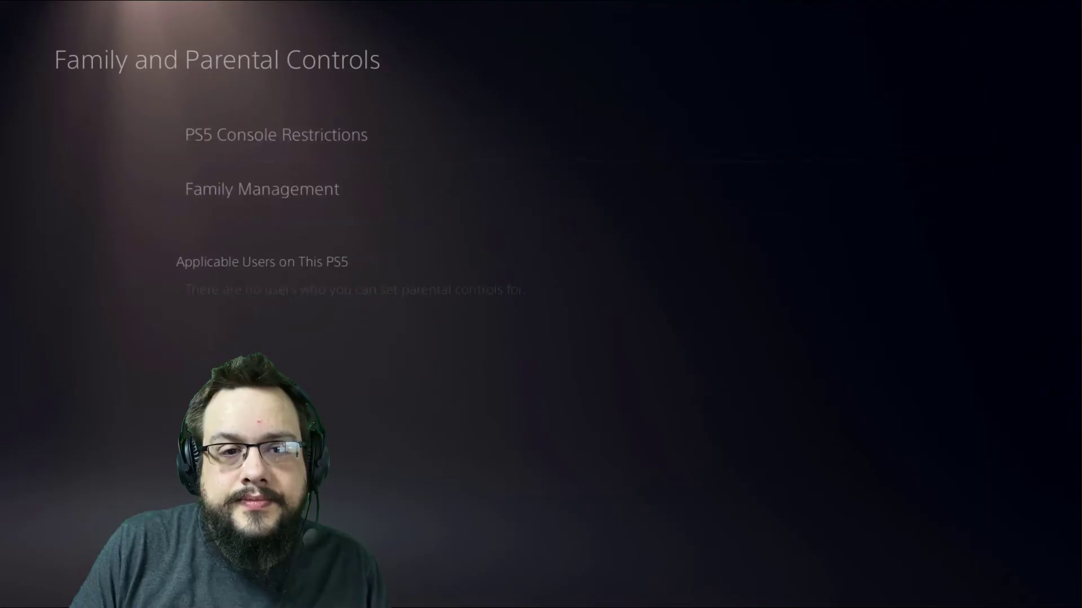
key("Return")
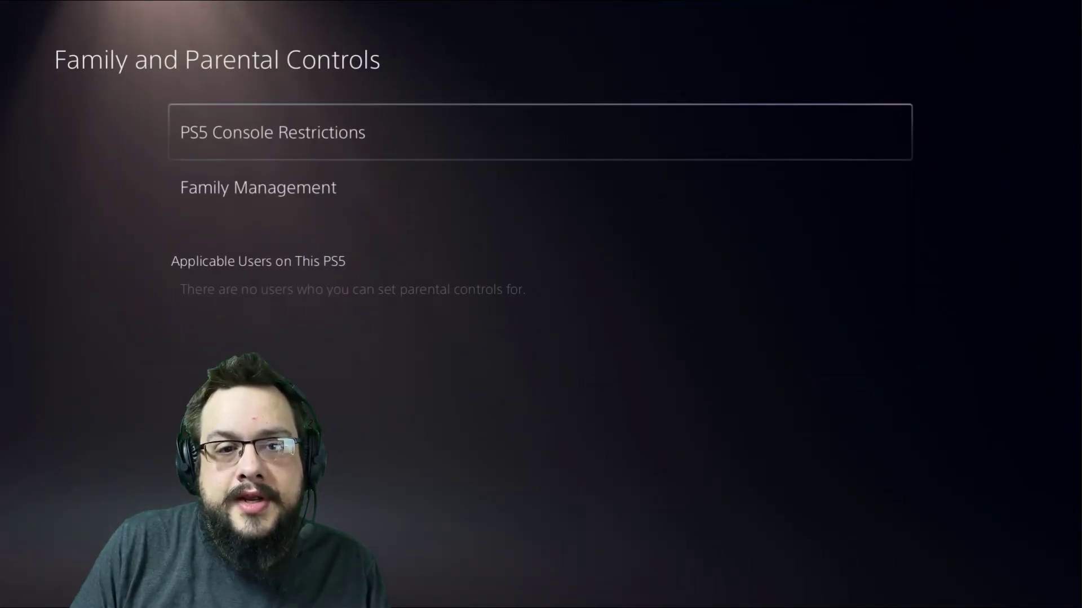
key("Return")
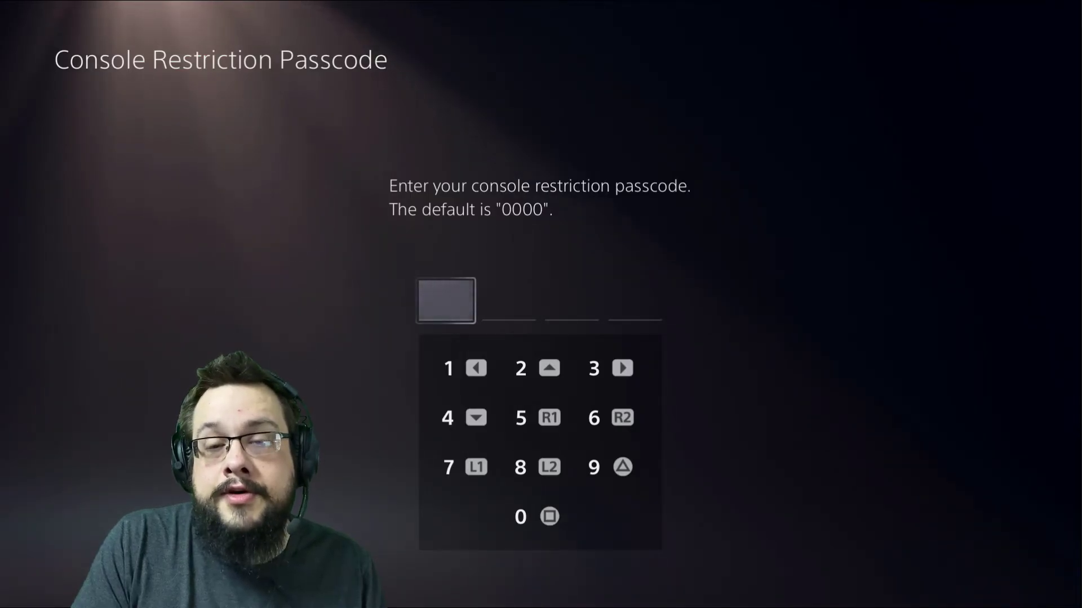
type("0000")
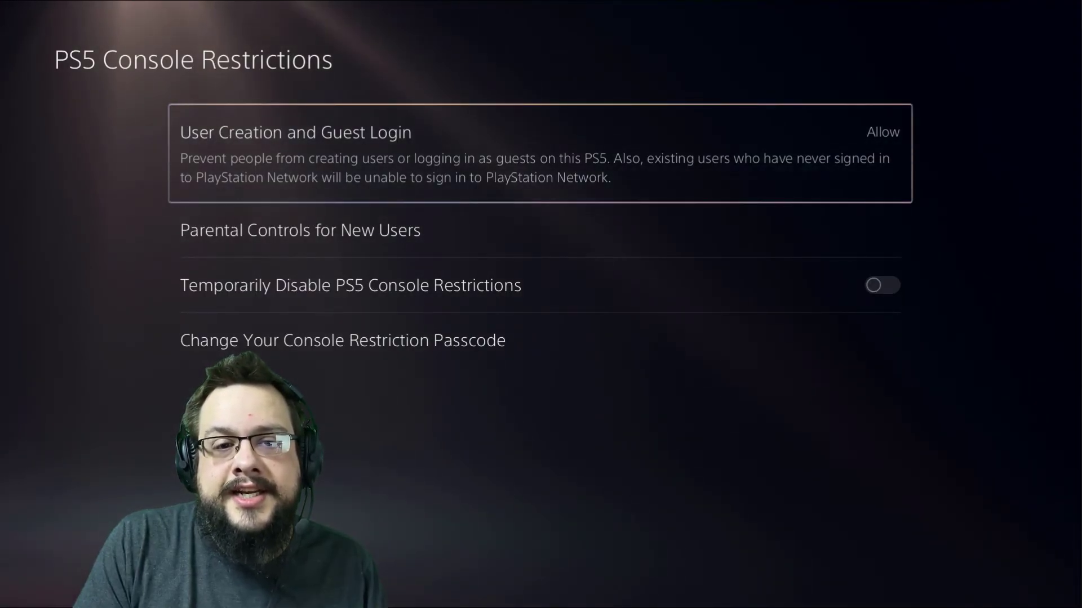
key("Down")
key("Up")
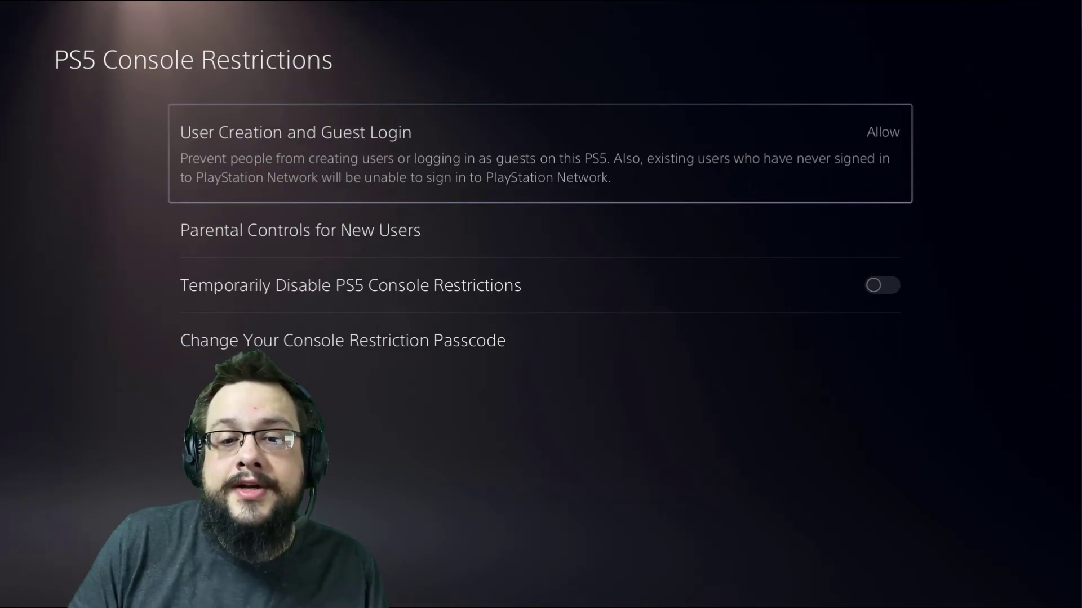
key("Down")
key("Down")
key("Down")
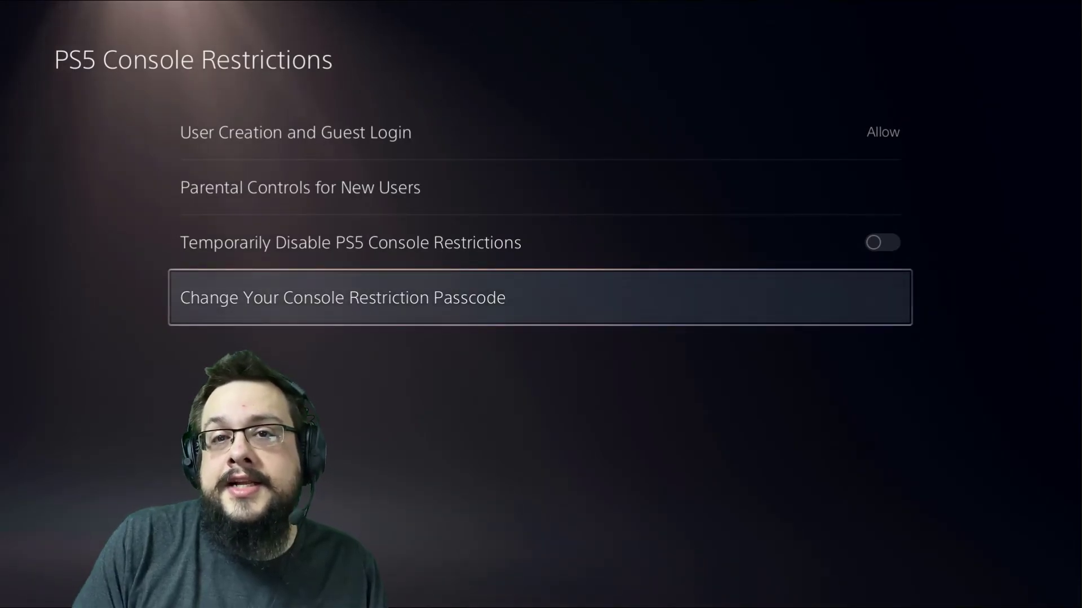
- Back out of the parental controls settings with Escape
key("Escape")
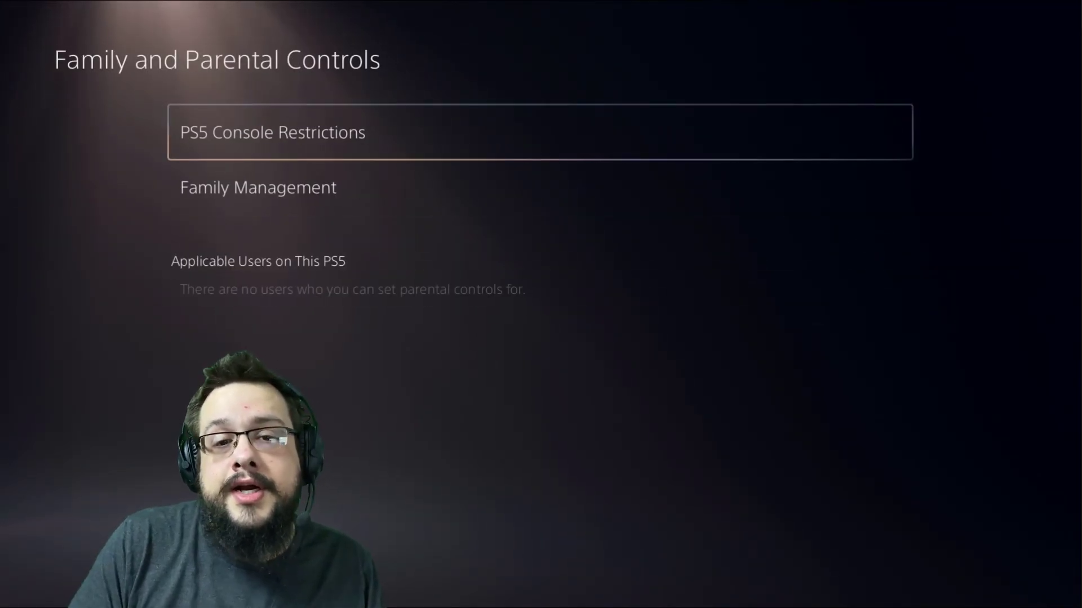